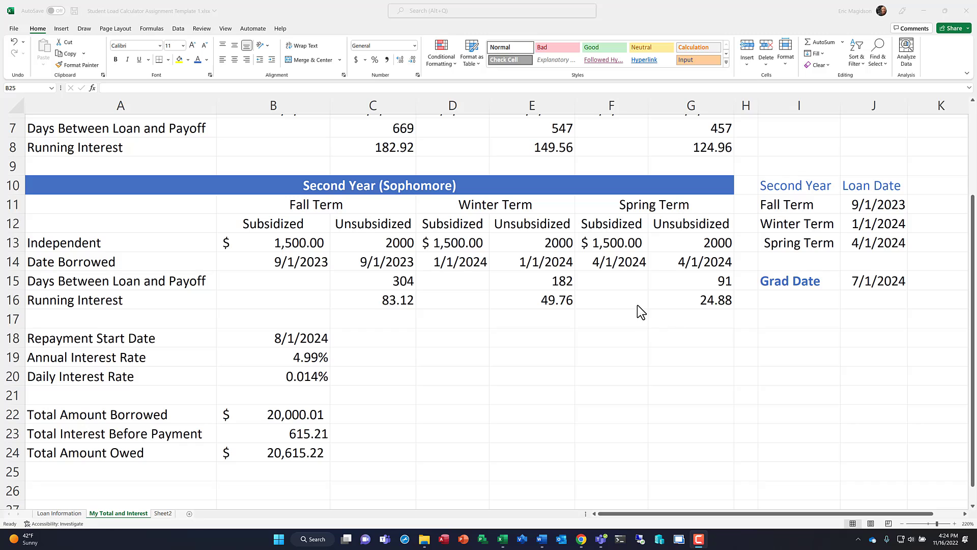
Switch to Sheet2, which holds the Amortize my loan template
scroll(633, 303, up, 2)
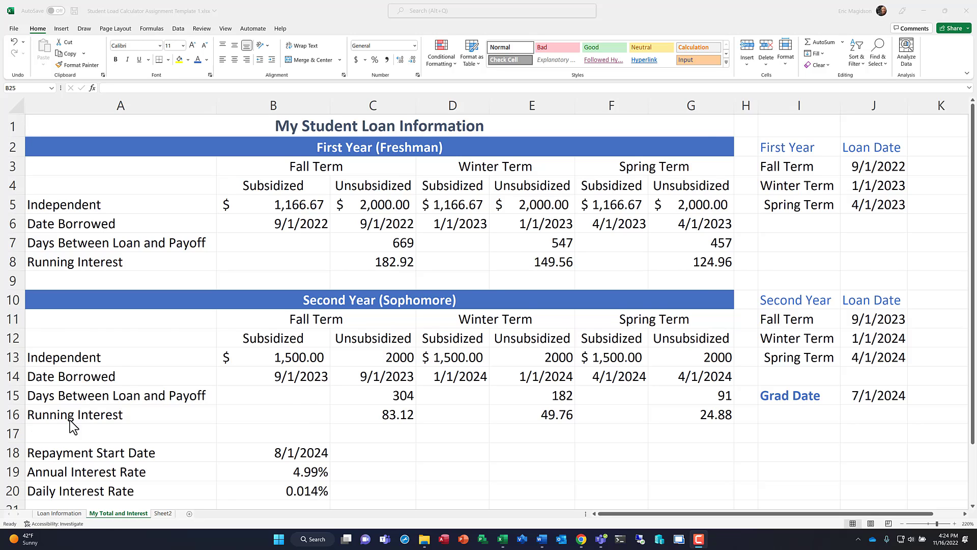
scroll(125, 377, down, 2)
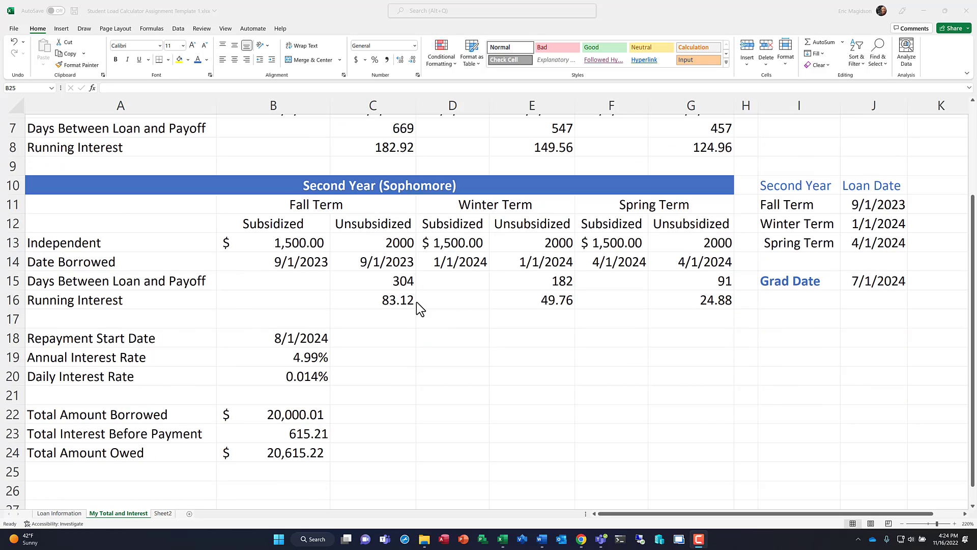
scroll(389, 203, up, 2)
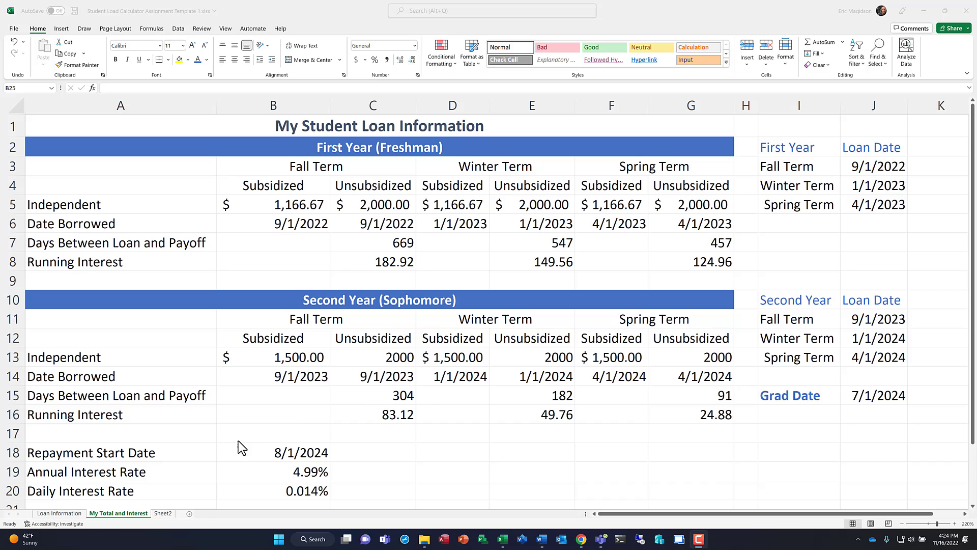
click(164, 514)
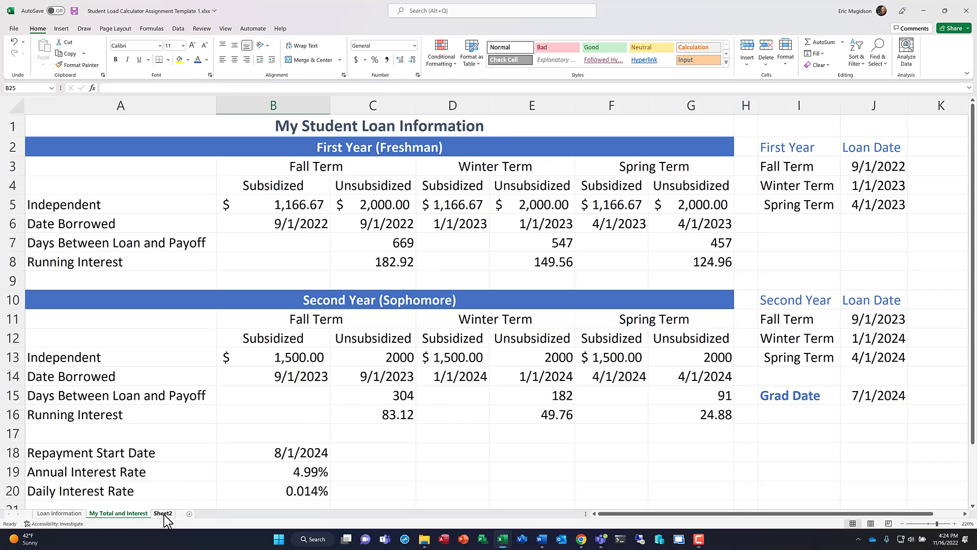
click(164, 514)
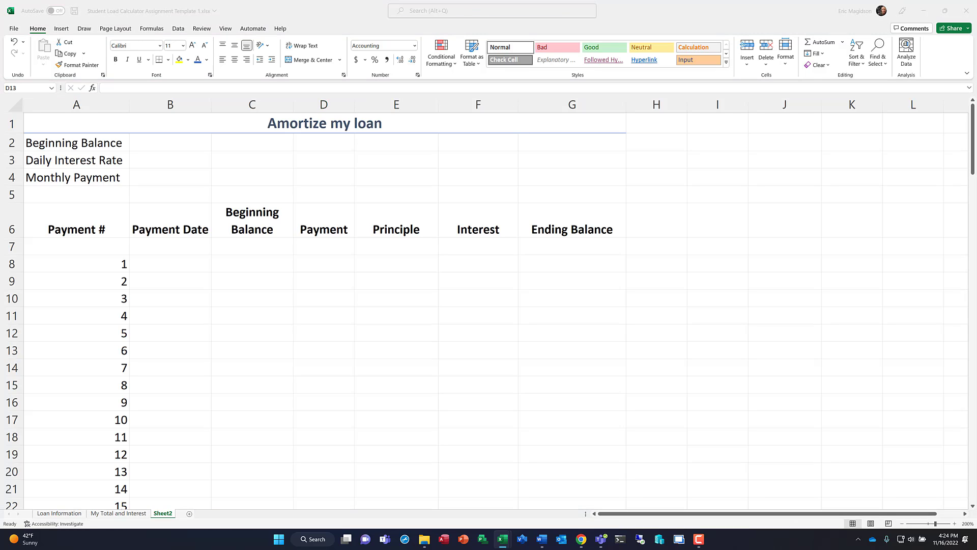
key(F2)
Rename Sheet2 to 'Amortization Table'
right_click(163, 515)
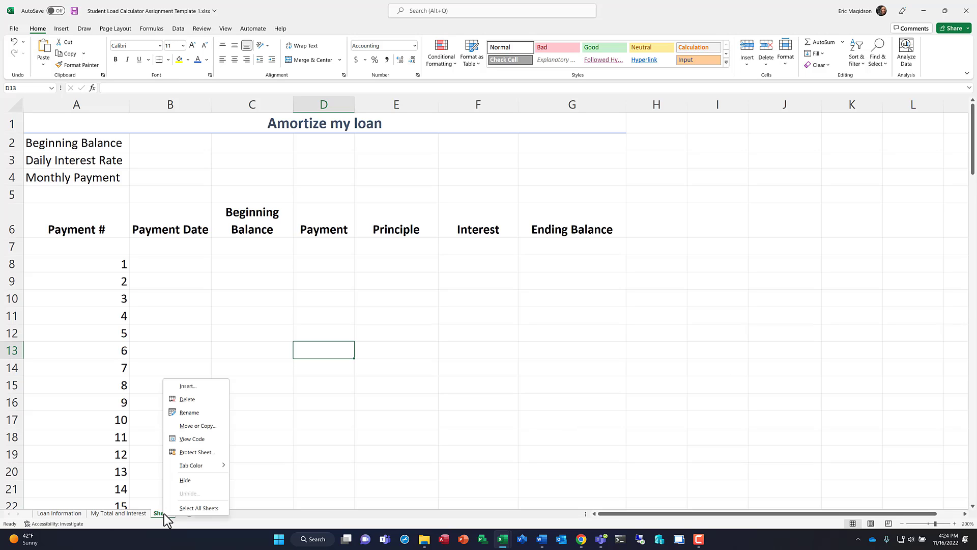
click(201, 413)
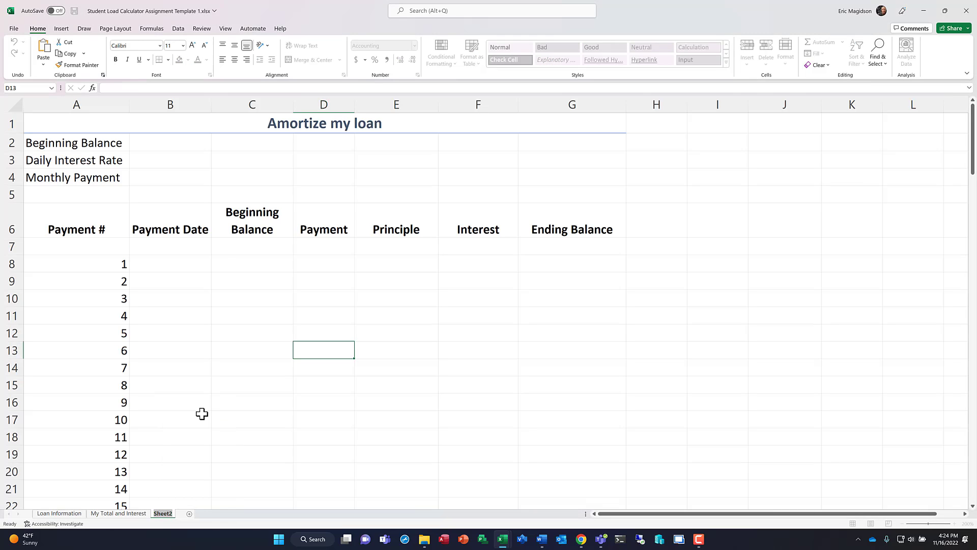
text(Amortization Table)
key(Return)
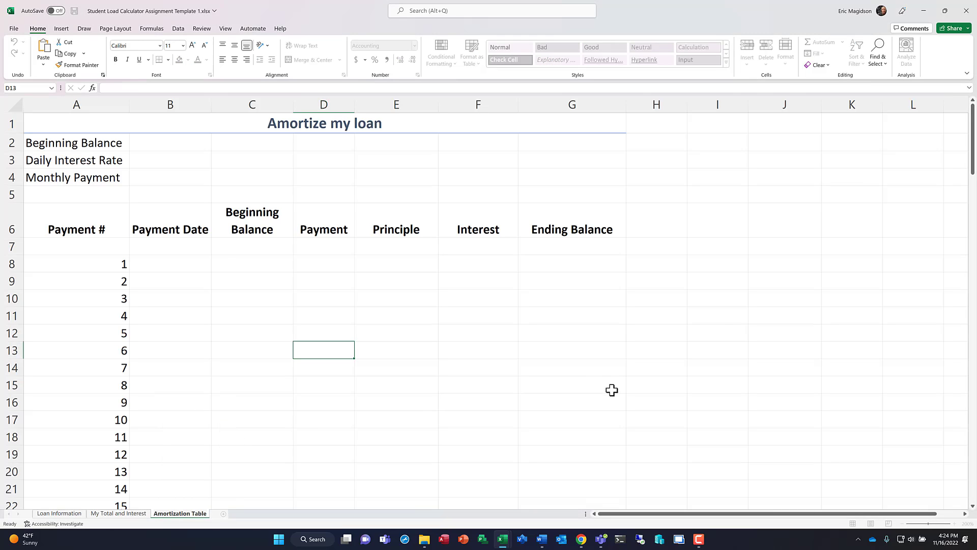
click(209, 385)
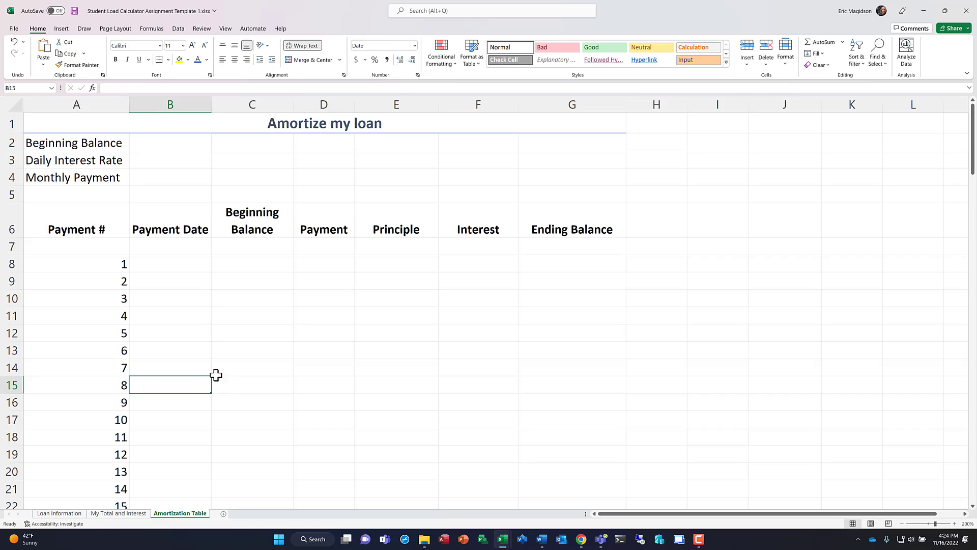
Link Beginning Balance B2 to Total Amount Owed in B24 of My Total and Interest
click(160, 144)
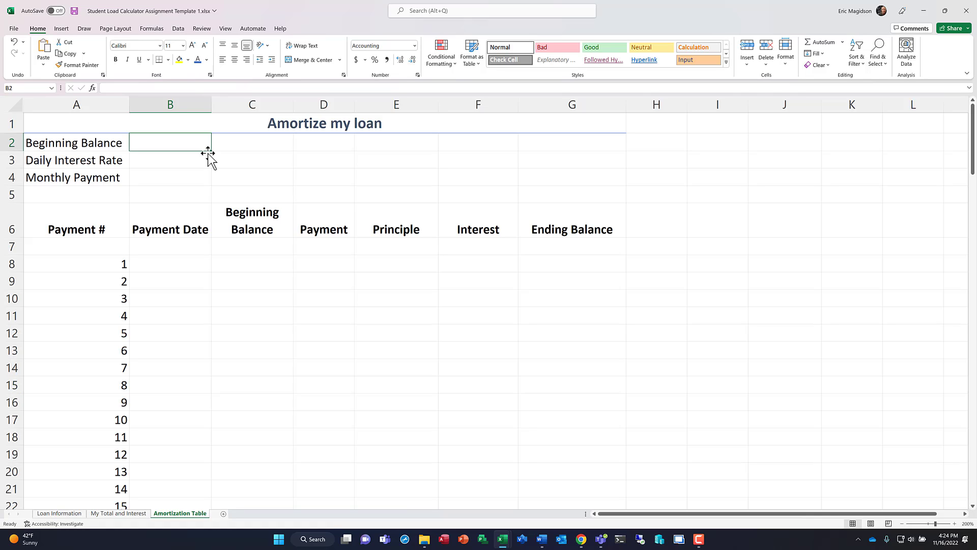
text(=)
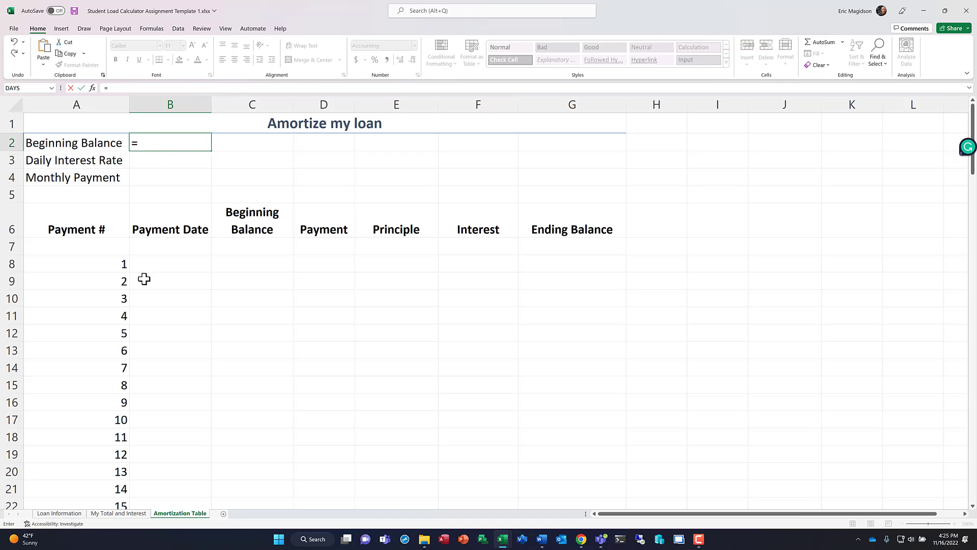
click(115, 515)
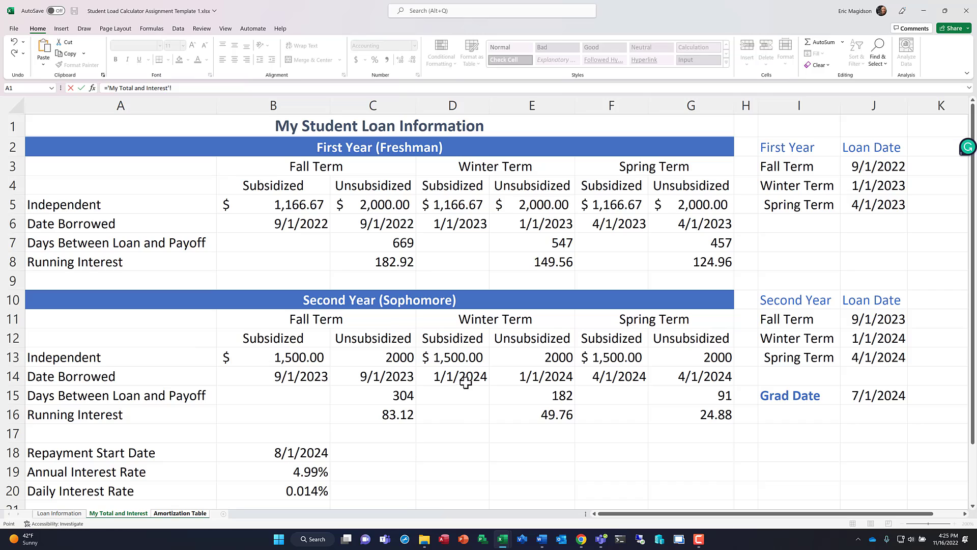
scroll(465, 376, down, 2)
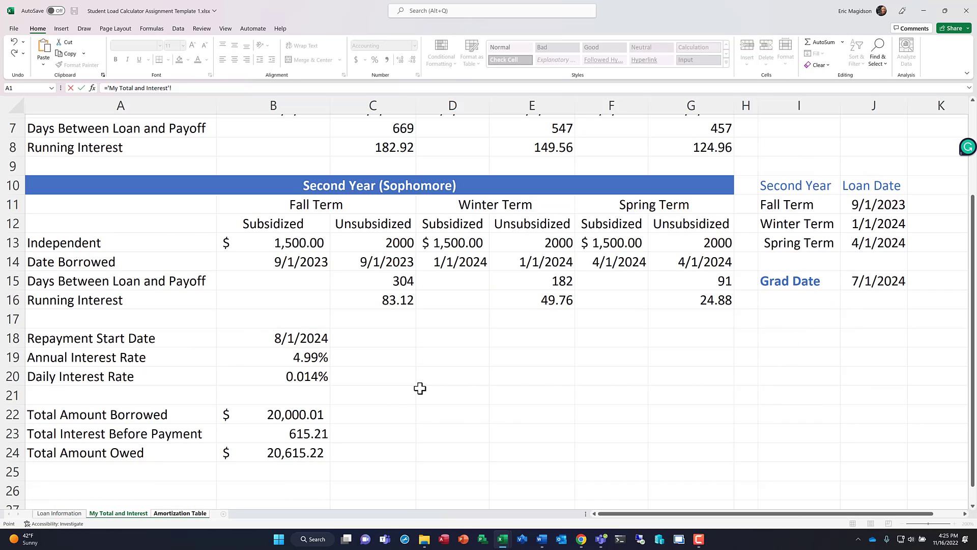
click(273, 456)
key(Return)
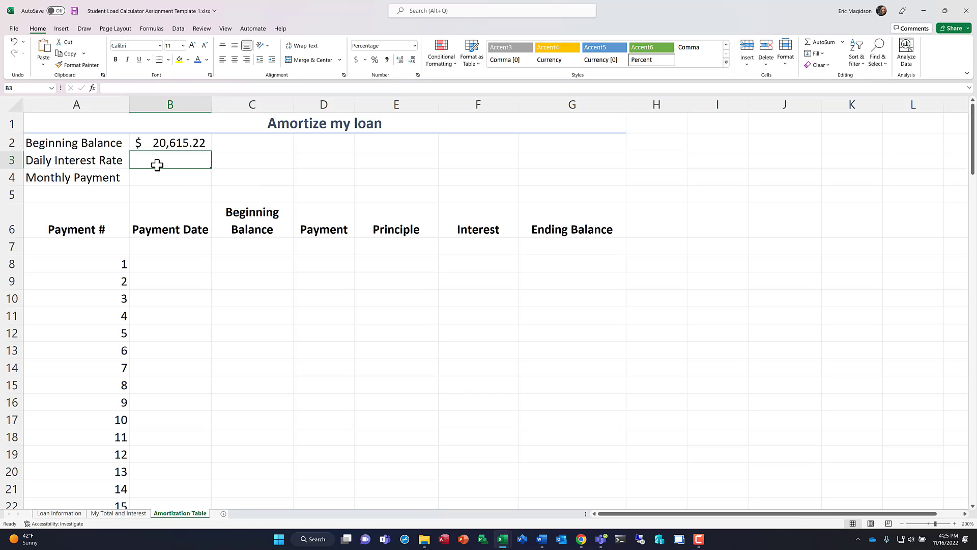
Link Daily Interest Rate B3 to B20 on the My Total and Interest sheet
text(=)
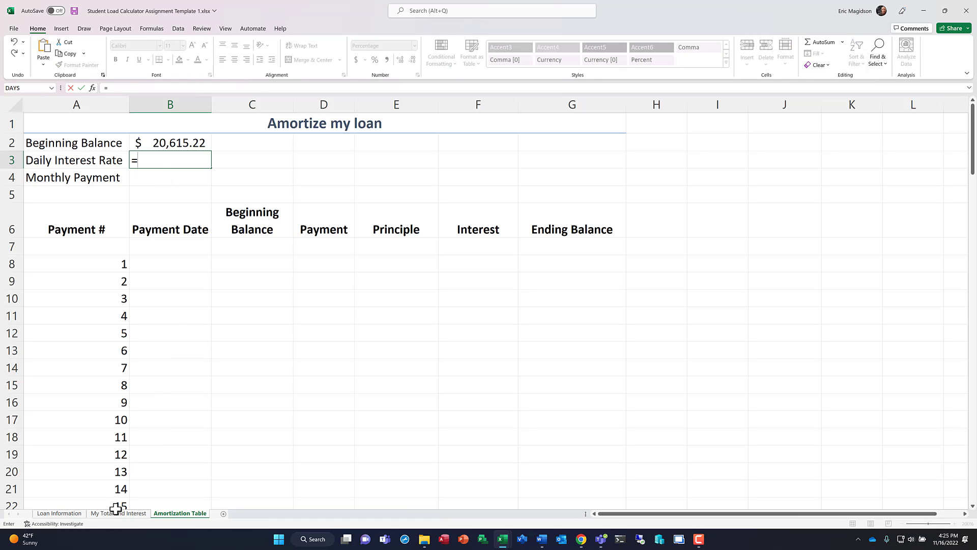
click(116, 514)
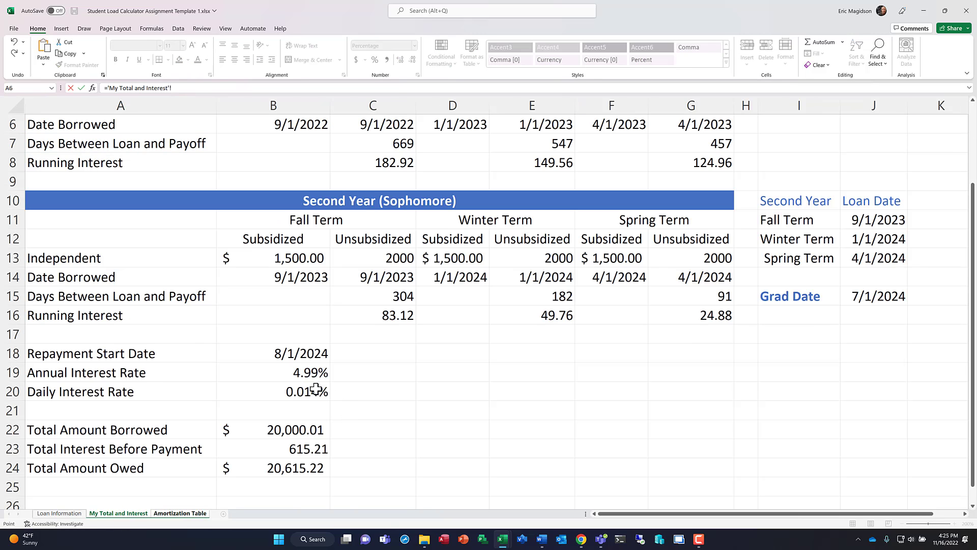
click(306, 393)
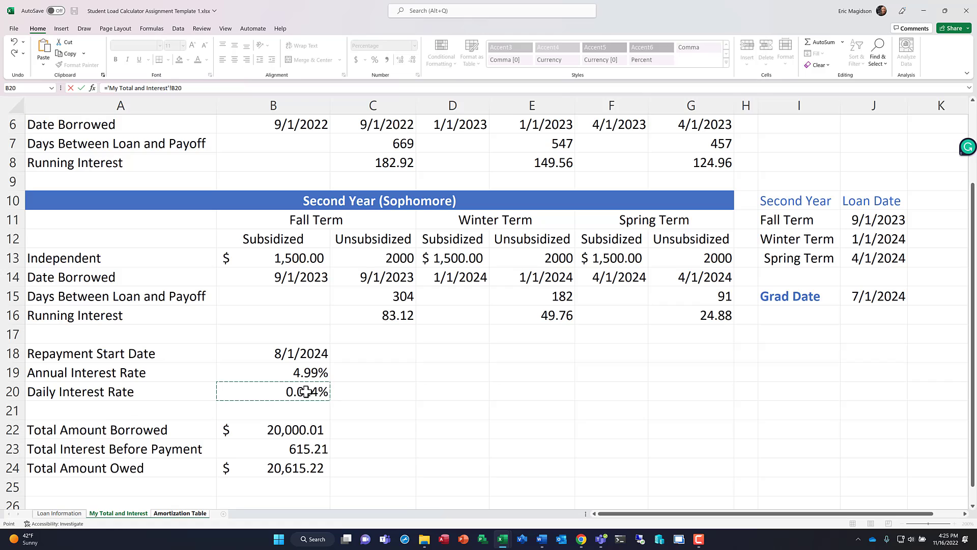
key(Return)
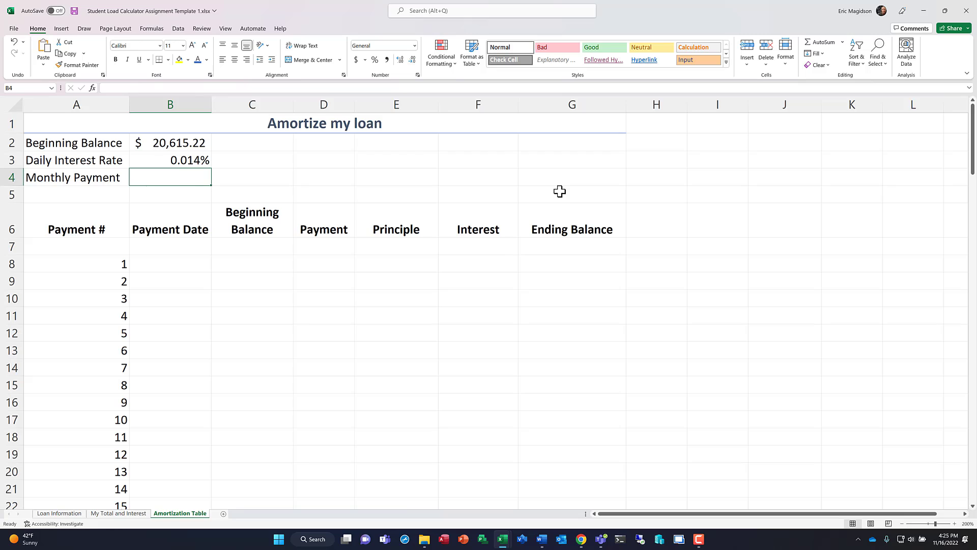
Enter a 100 monthly payment in B4 and dates 07/01/2024 and 08/01/2024 in B7:B8
text(100)
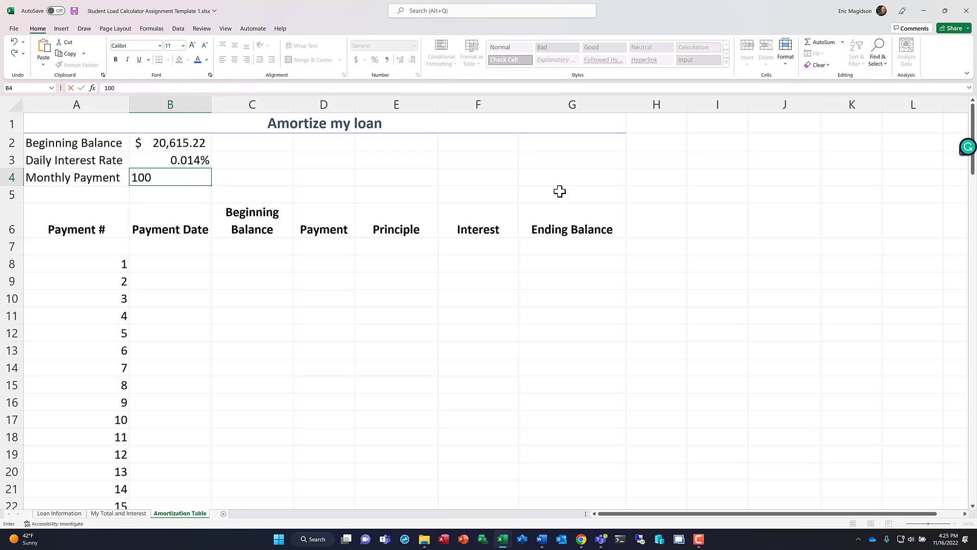
key(Return)
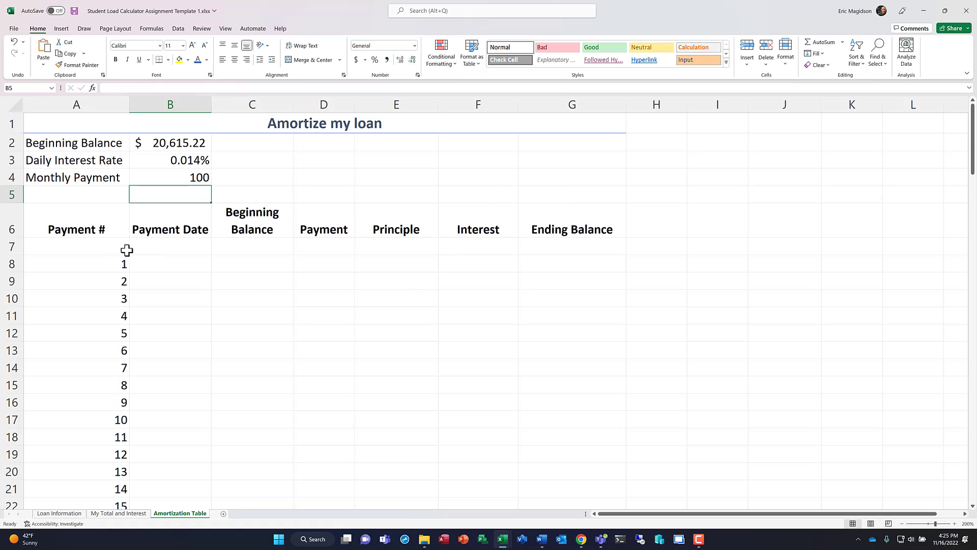
click(148, 249)
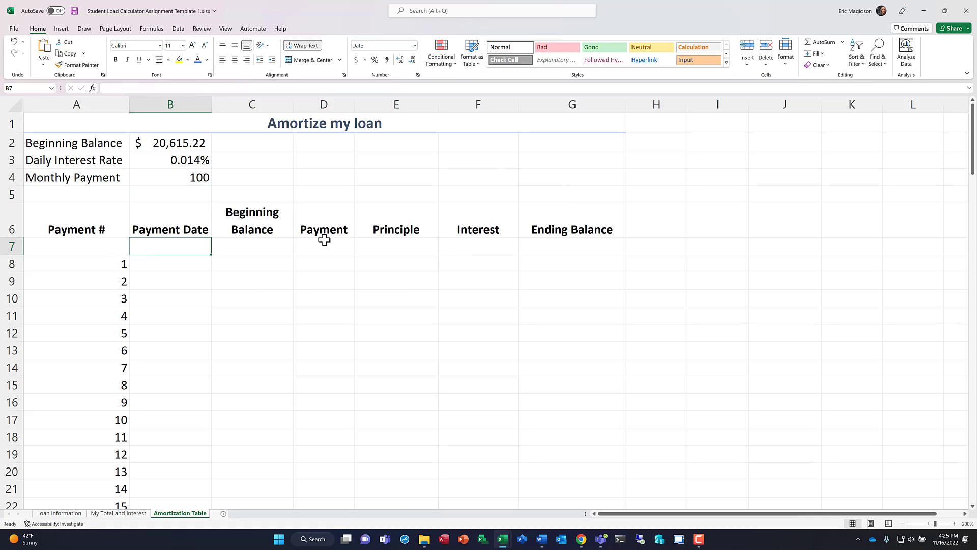
text(07/01/)
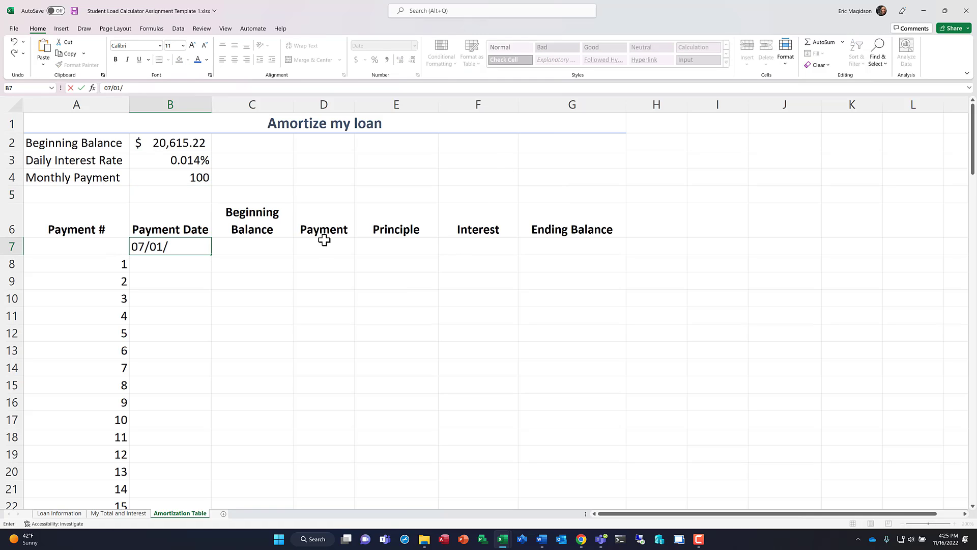
text(2024)
key(Return)
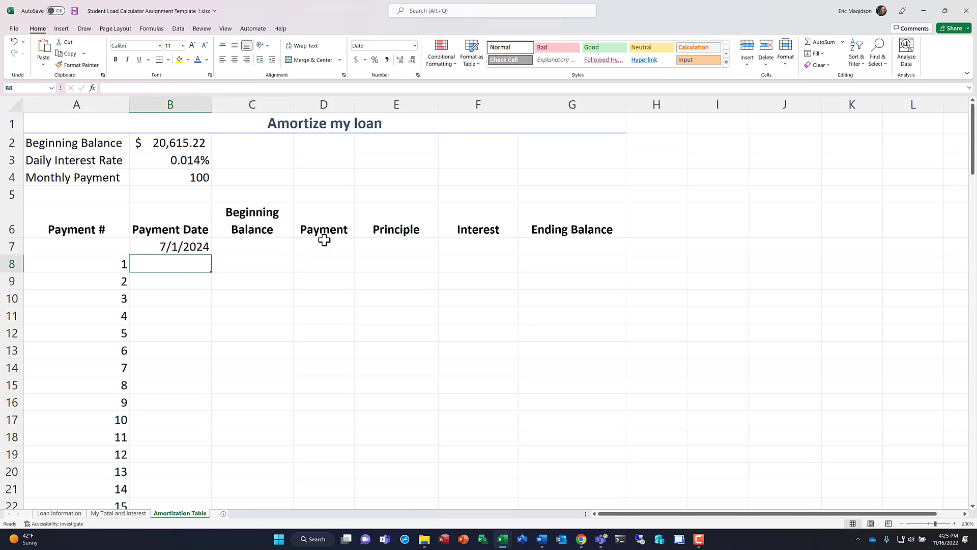
text(08/01/20)
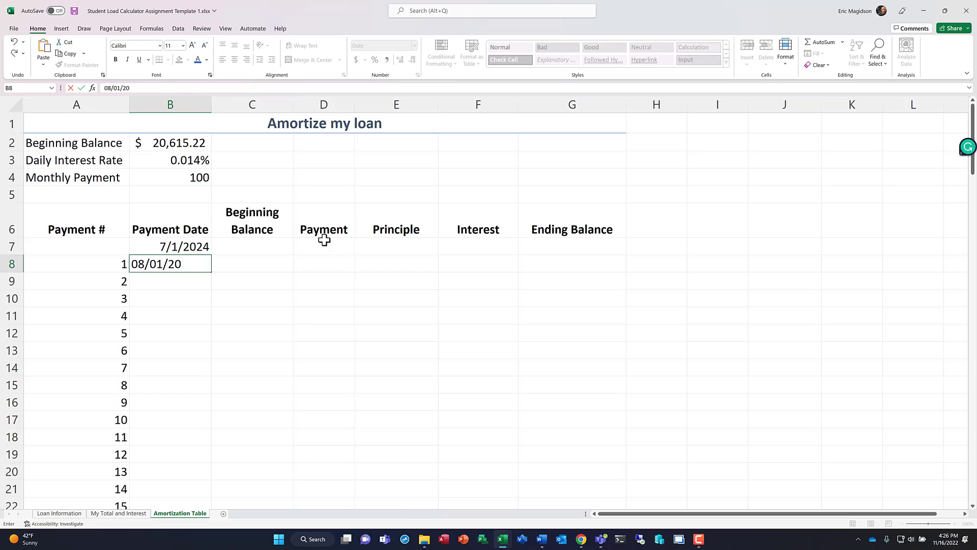
text(24)
key(Return)
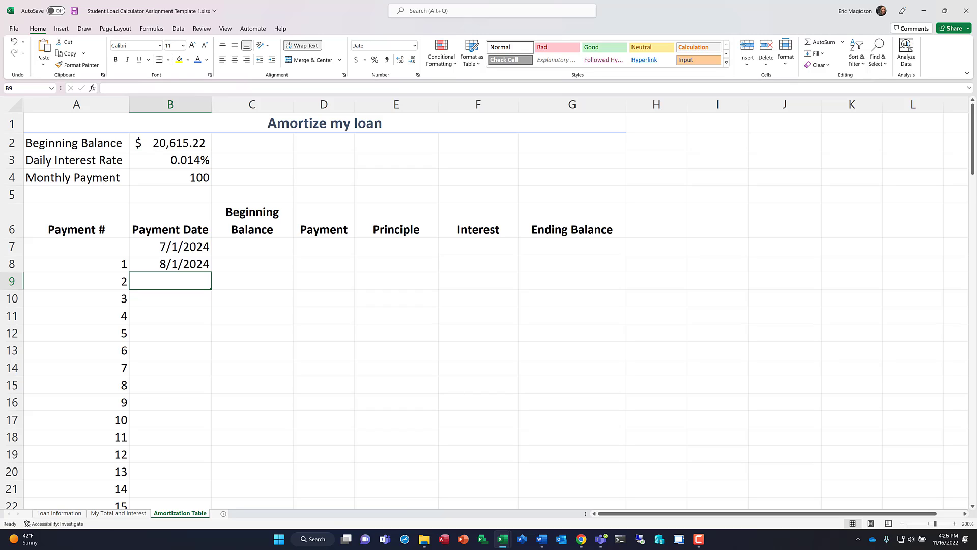
click(136, 515)
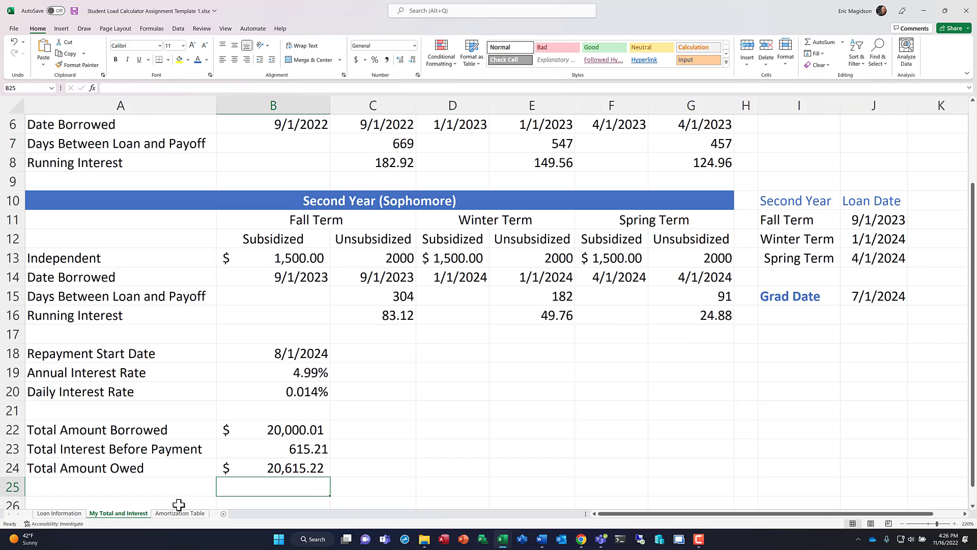
scroll(525, 287, up, 2)
scroll(347, 406, down, 2)
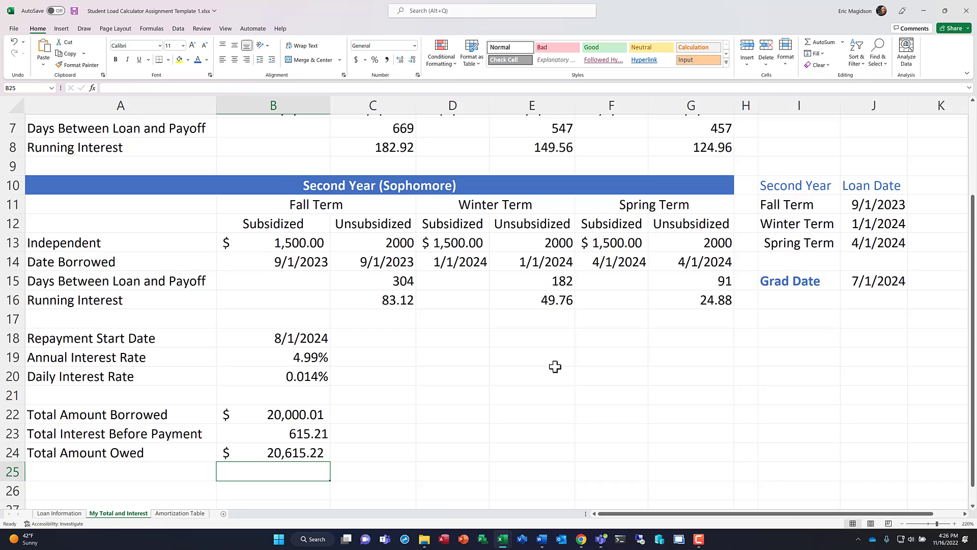
scroll(594, 359, up, 2)
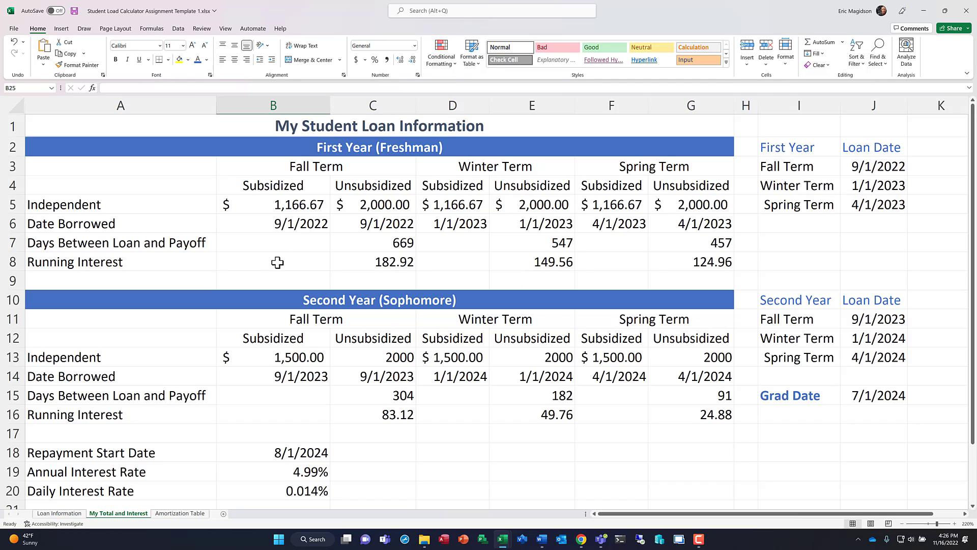
scroll(433, 366, down, 2)
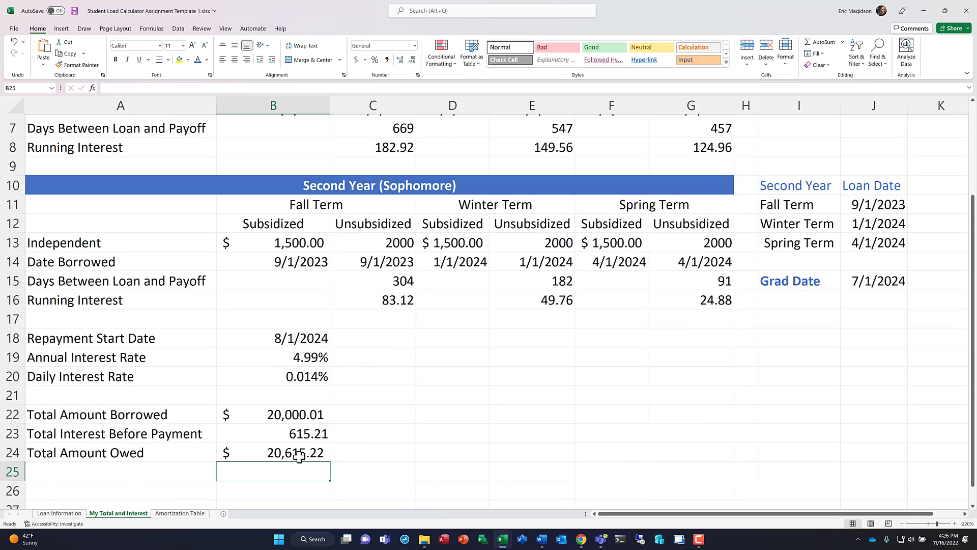
click(180, 513)
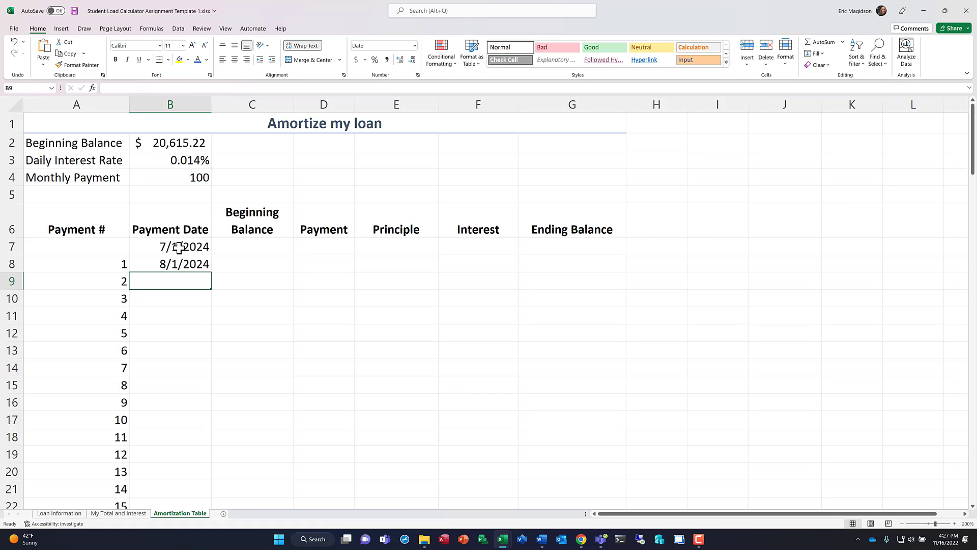
Select the 7/1/2024 and 8/1/2024 dates and scroll back to the top of the table
drag(179, 248, 199, 454)
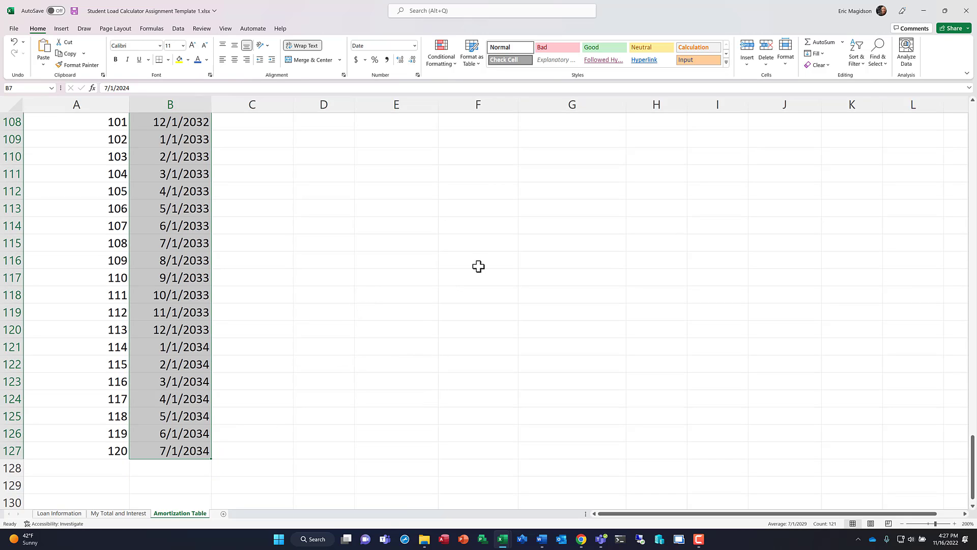
scroll(478, 266, up, 2)
scroll(478, 266, up, 20)
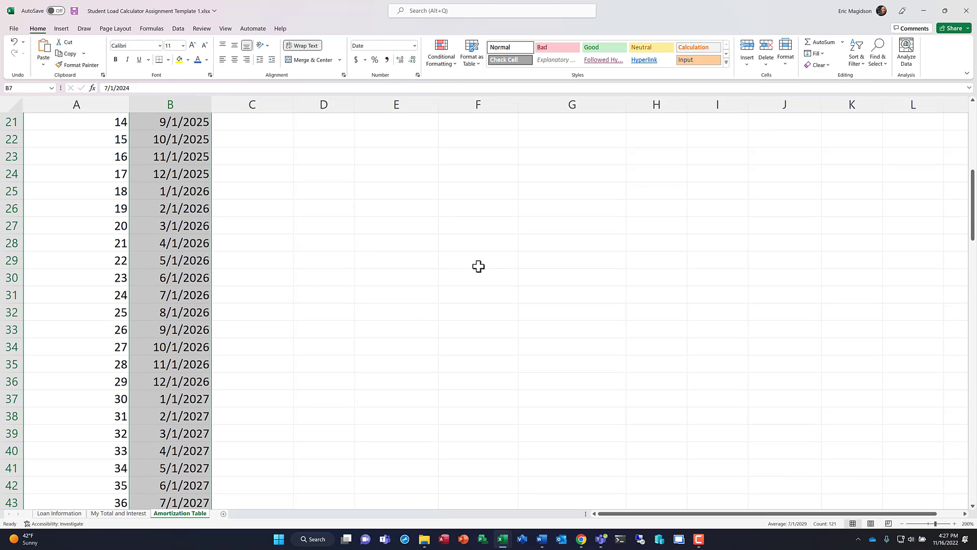
scroll(479, 266, up, 4)
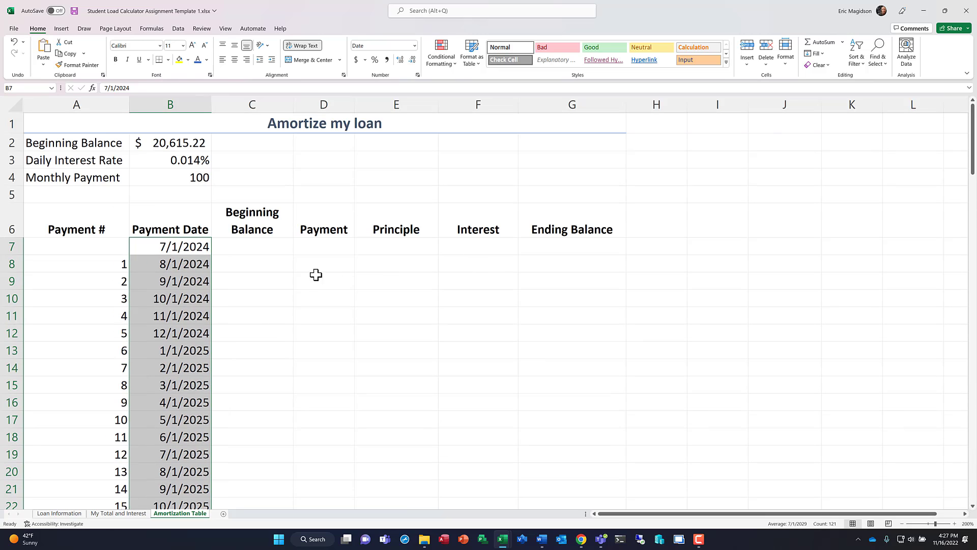
Set C7 to =B2 so the first Beginning Balance shows $20,615.22
drag(252, 247, 252, 472)
click(252, 248)
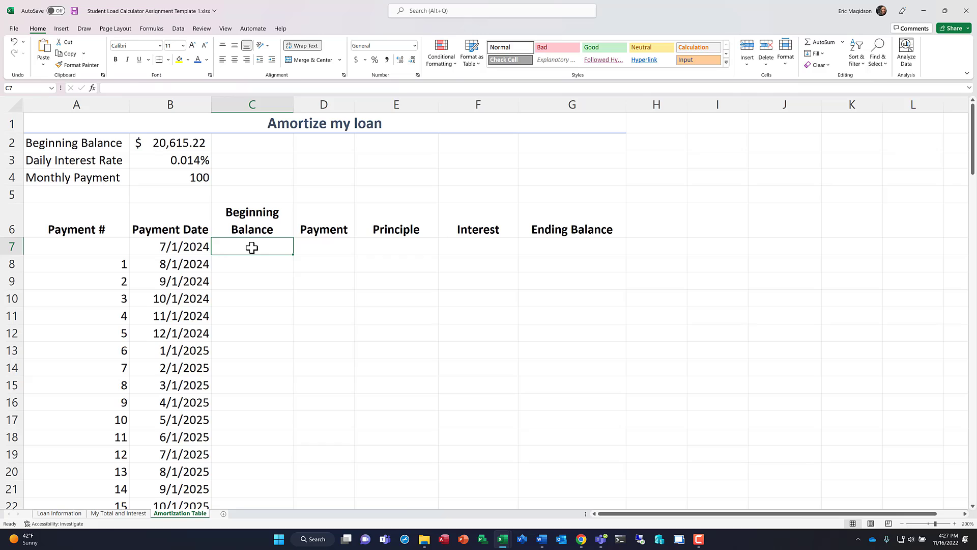
text(=)
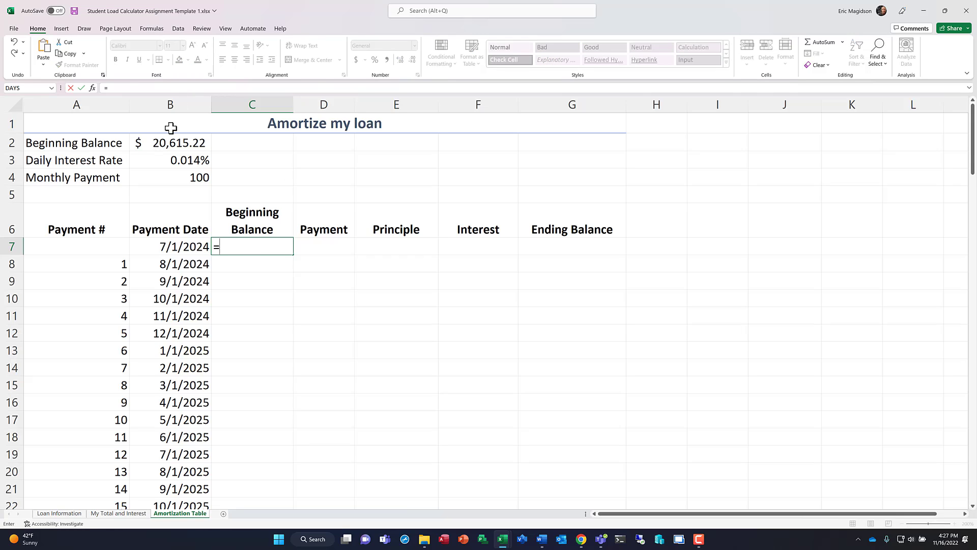
click(169, 146)
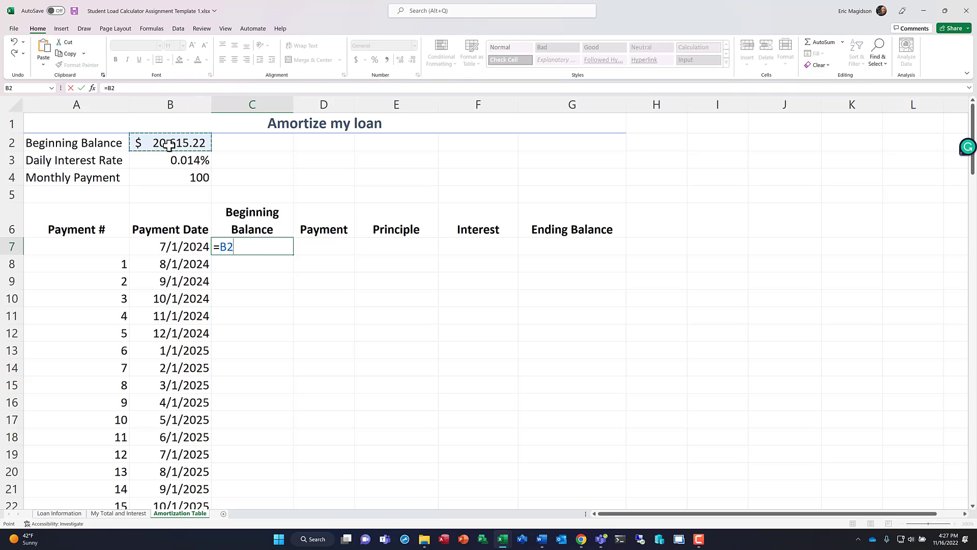
key(Return)
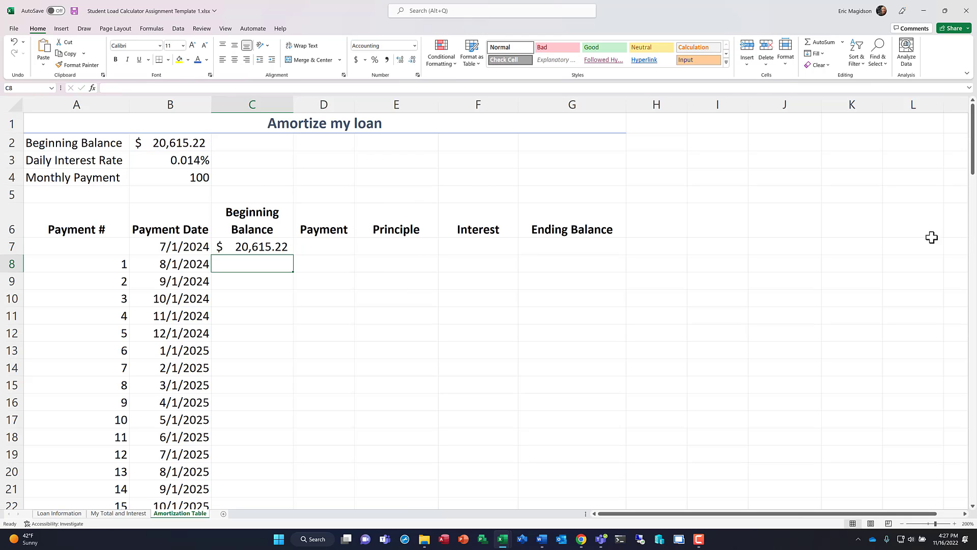
click(336, 244)
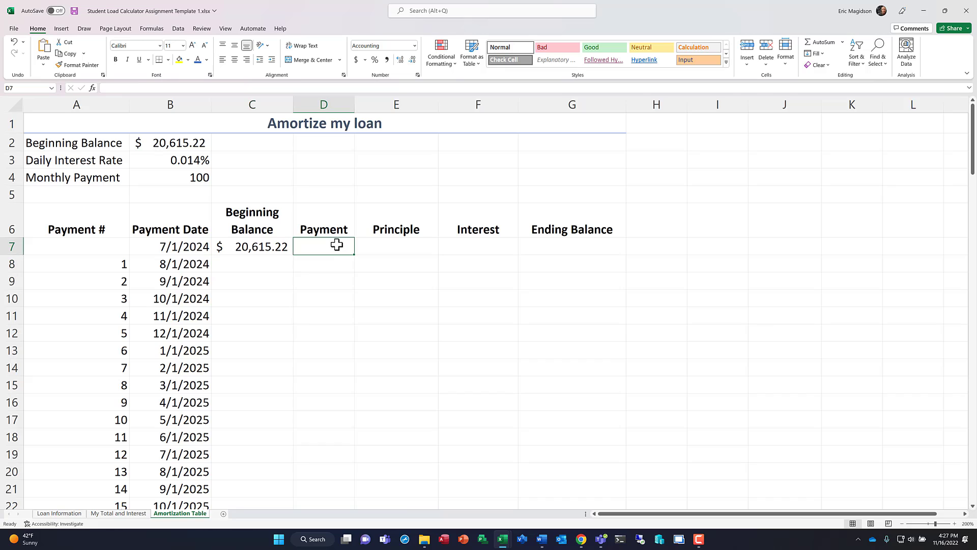
Make the first Payment cell =$B$4, the fixed $100 monthly payment
text(=)
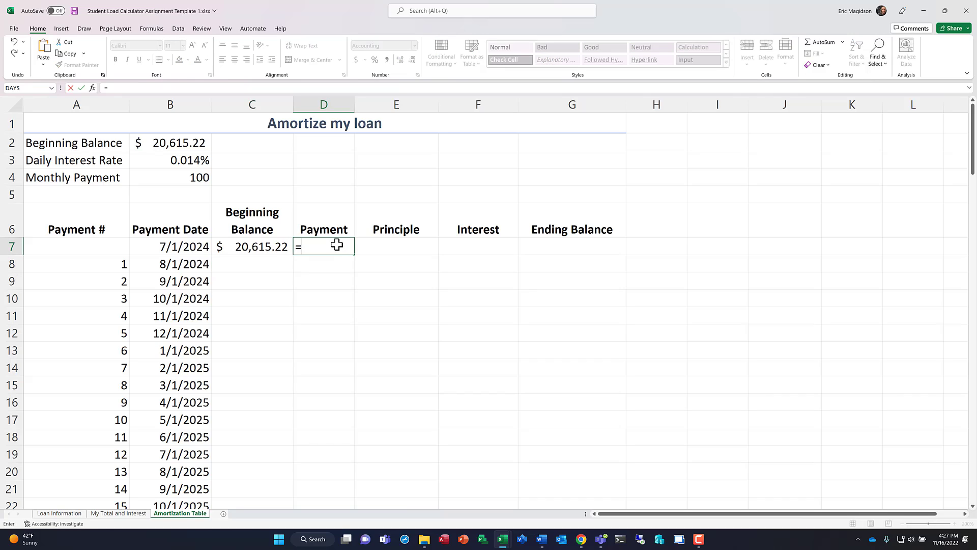
click(191, 177)
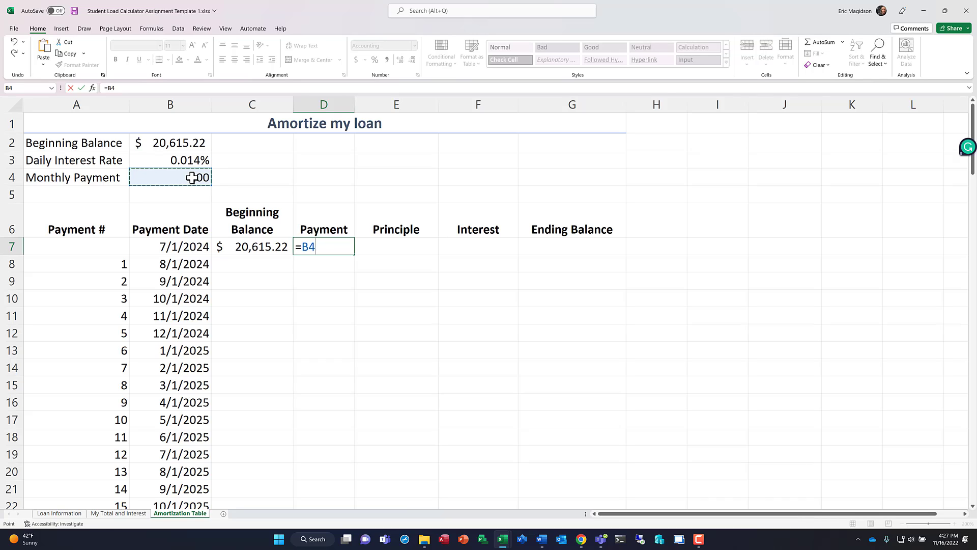
key(F4)
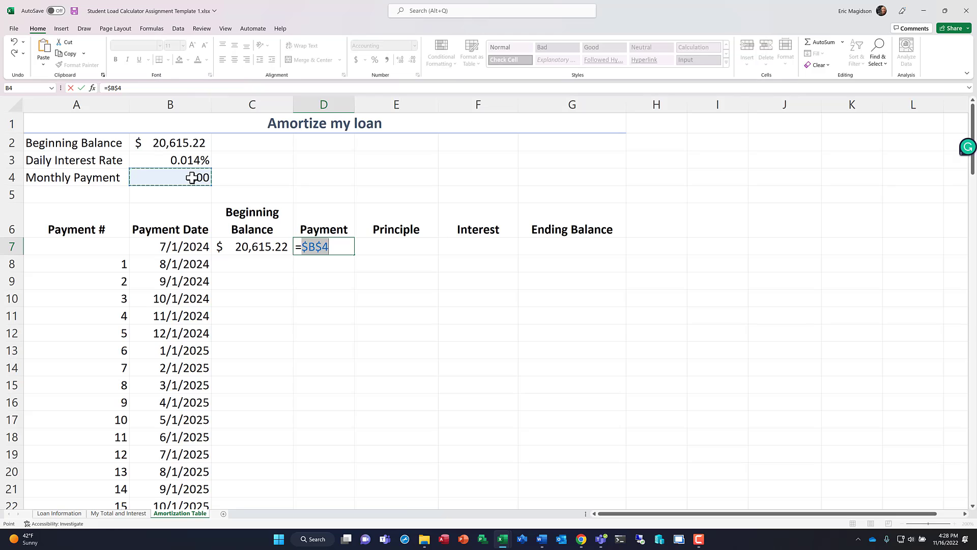
key(Return)
Undo a payment fill-down and move the row 7 balance and payment to payment 1's row
click(331, 247)
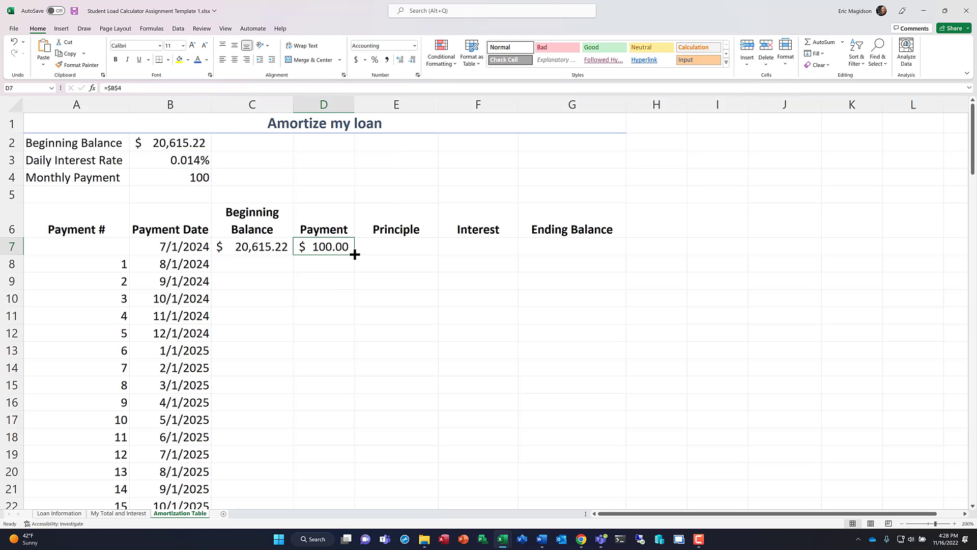
drag(354, 255, 354, 289)
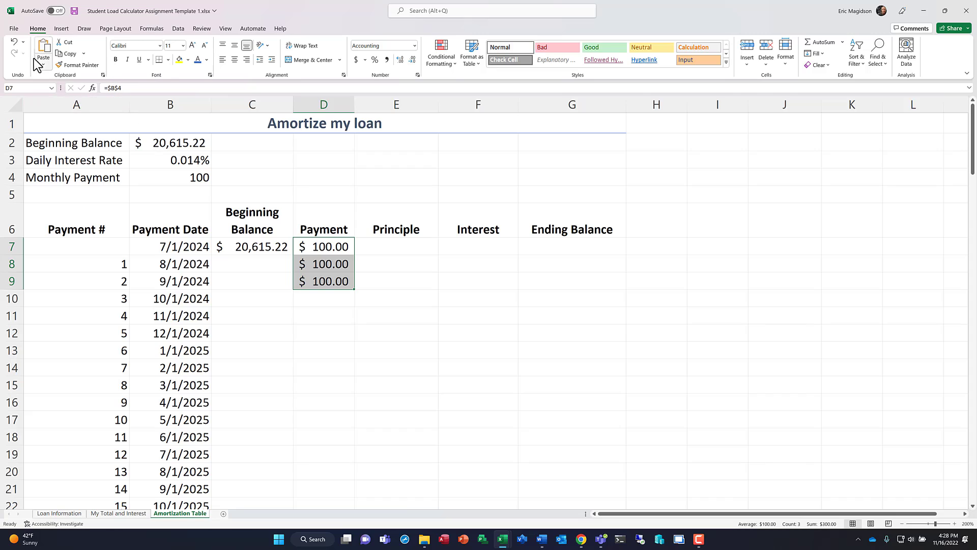
click(14, 42)
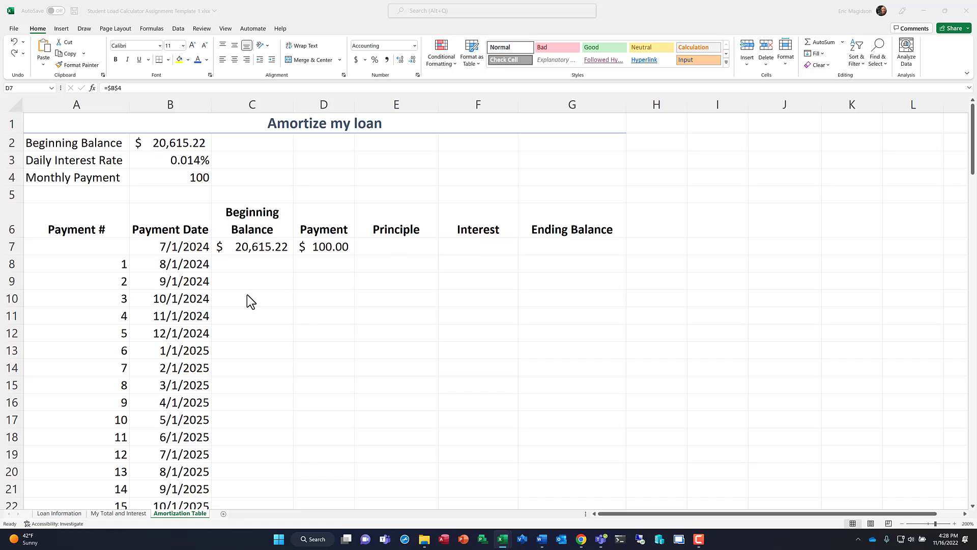
drag(248, 252, 307, 269)
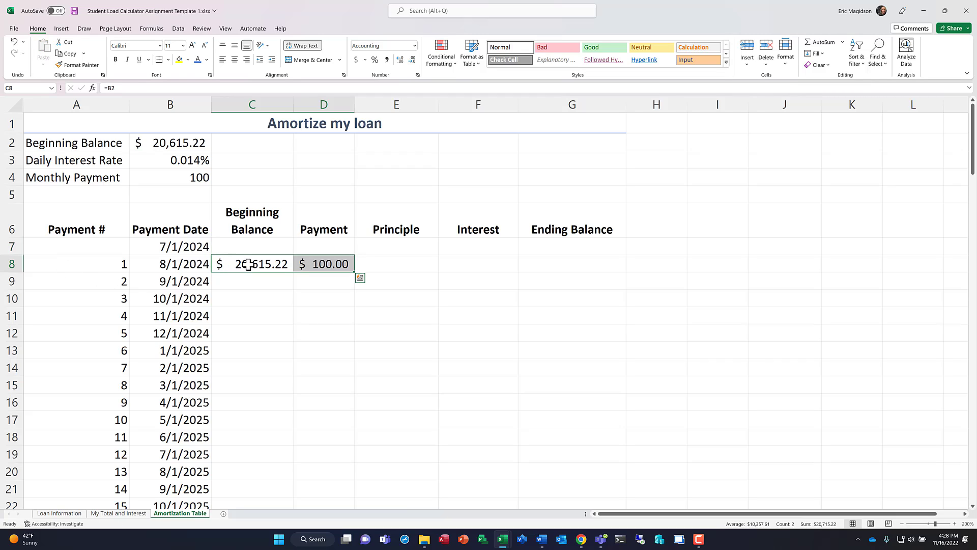
click(473, 261)
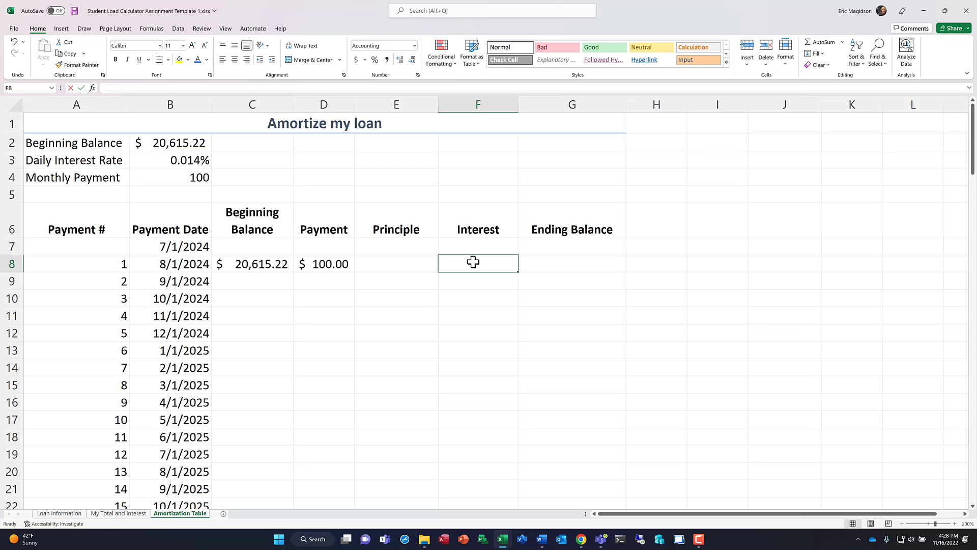
Enter =DAYS(B8,B7) in F8 to count the 31 days between the first two dates
text(=)
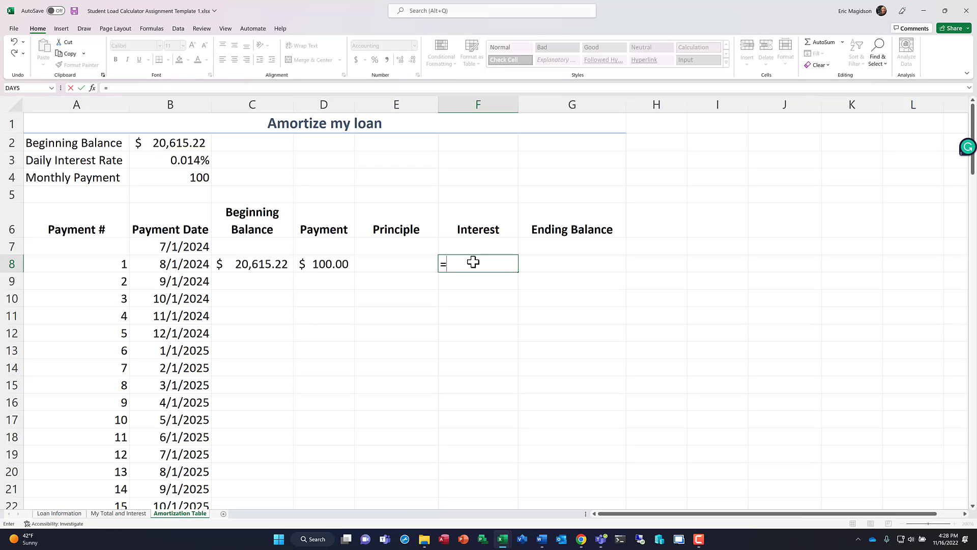
text(DAYS)
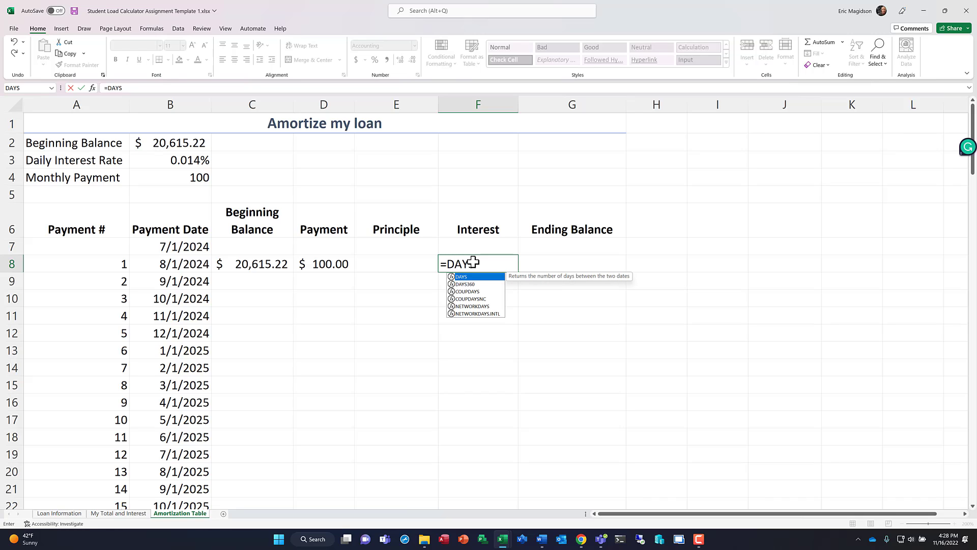
text(()
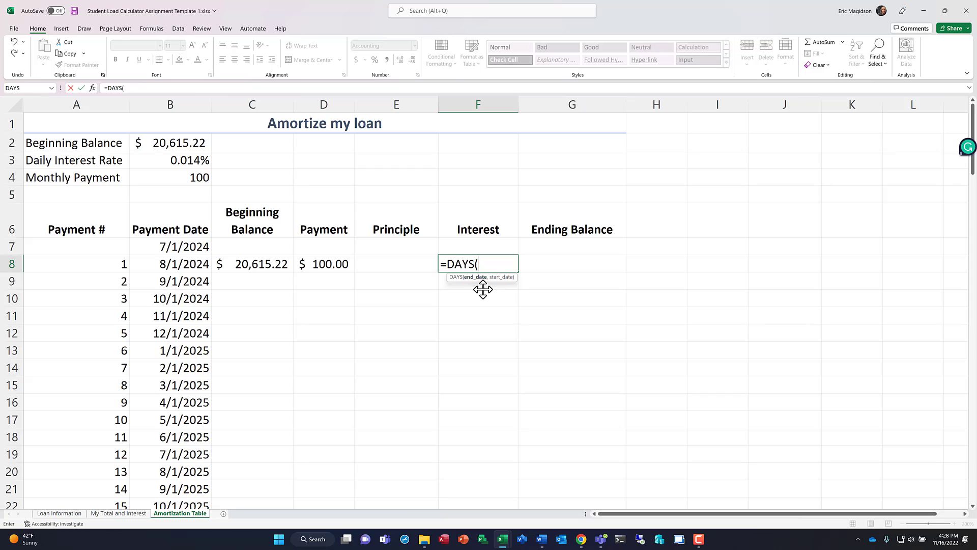
click(178, 264)
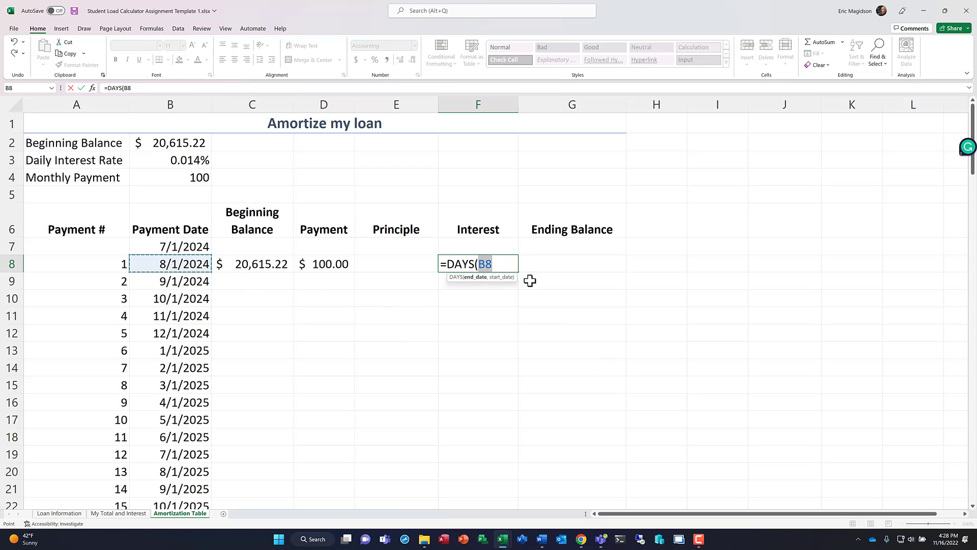
click(492, 264)
text(,)
click(178, 246)
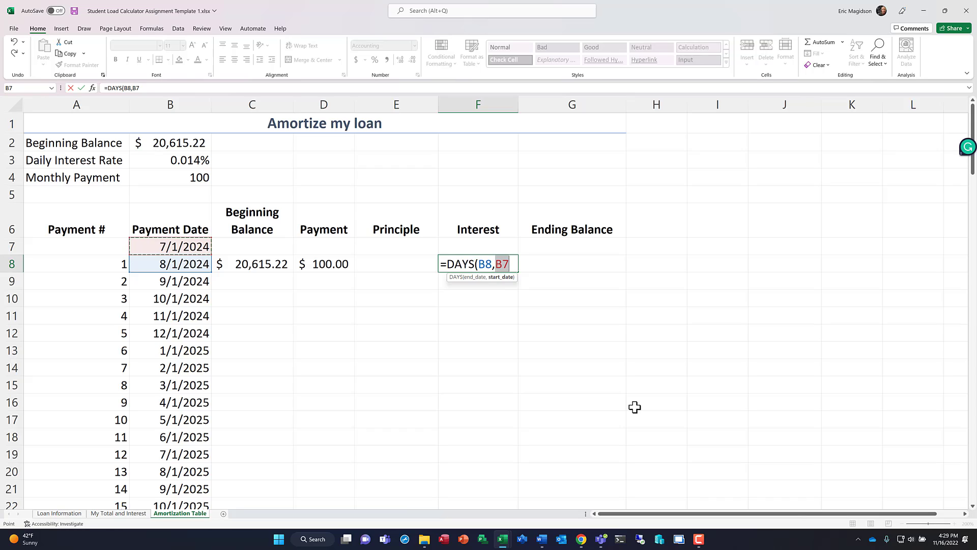
text())
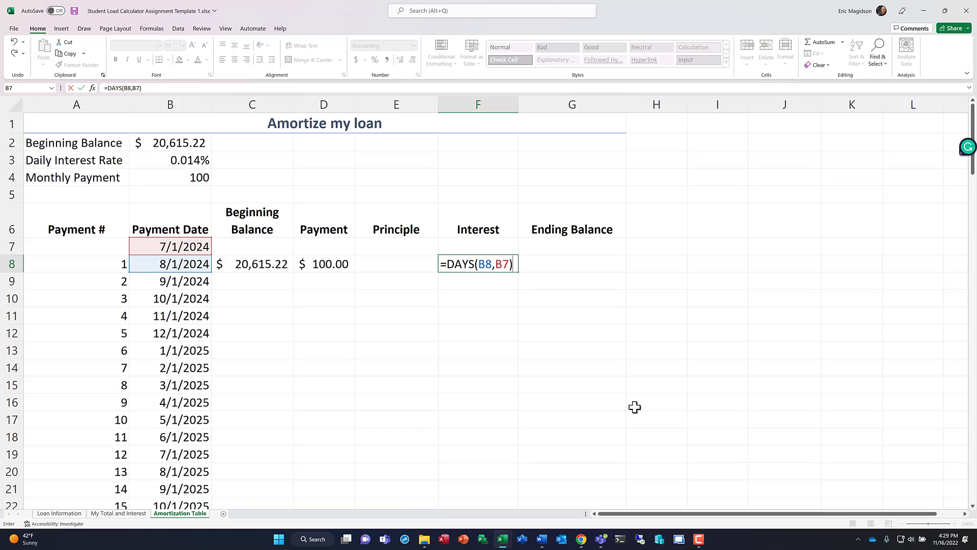
key(Return)
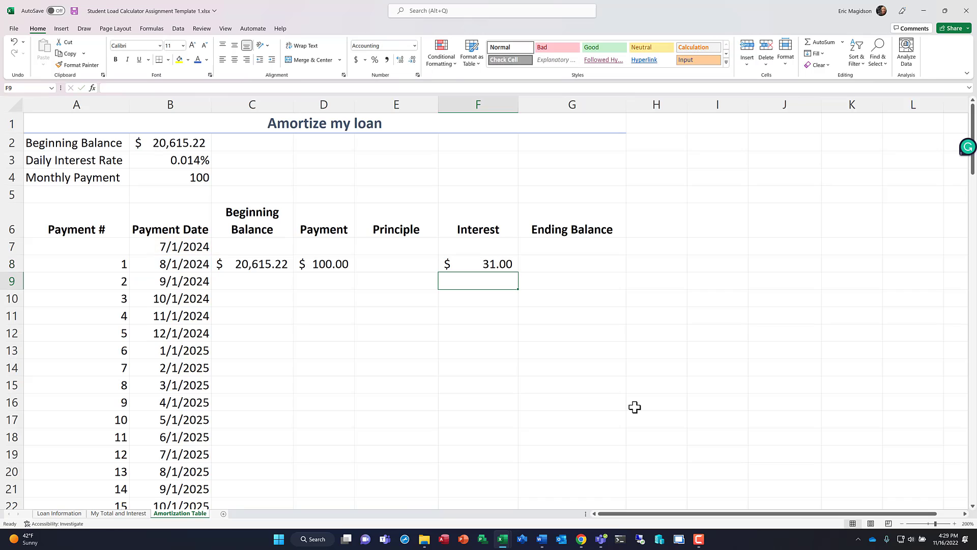
Extend F8's formula to multiply the days by $B$3 and C8, giving $87.37 interest
click(482, 265)
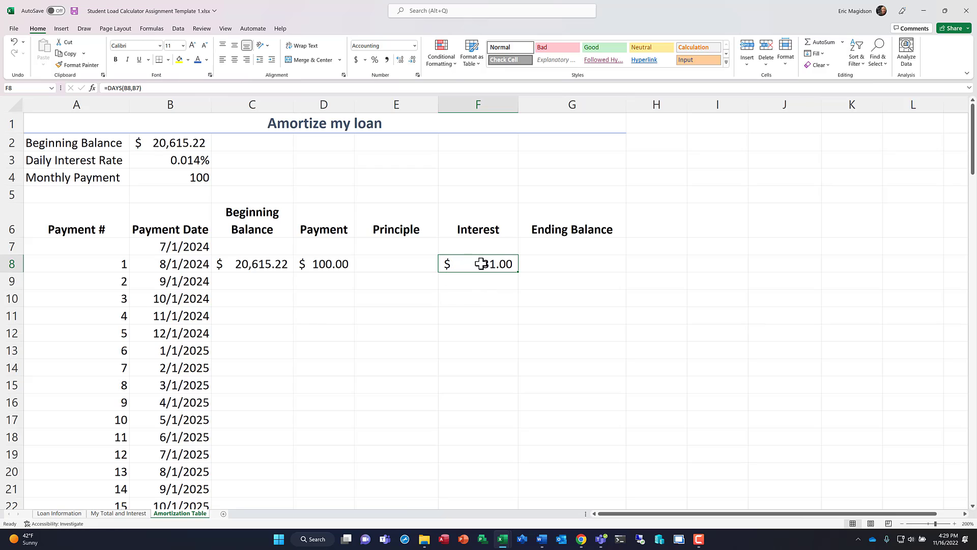
double_click(481, 263)
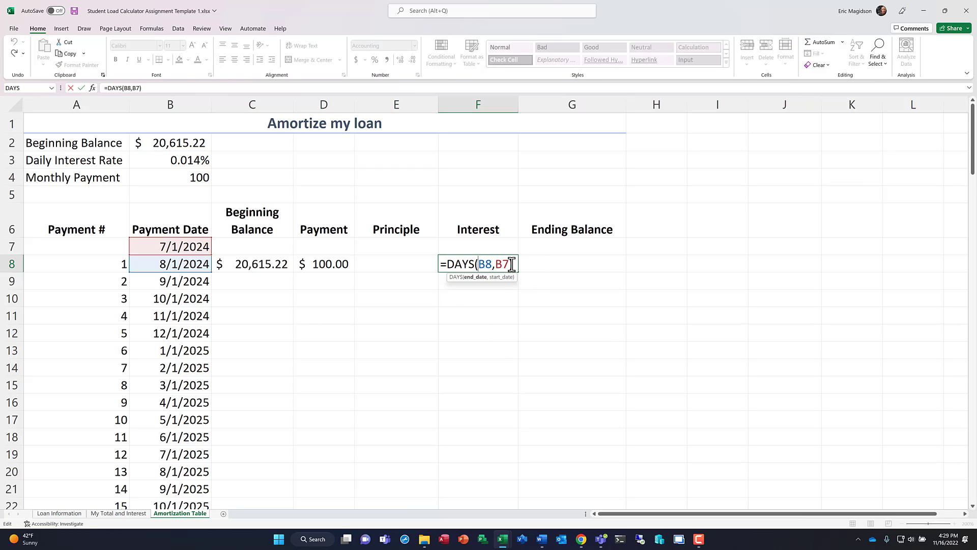
key(End)
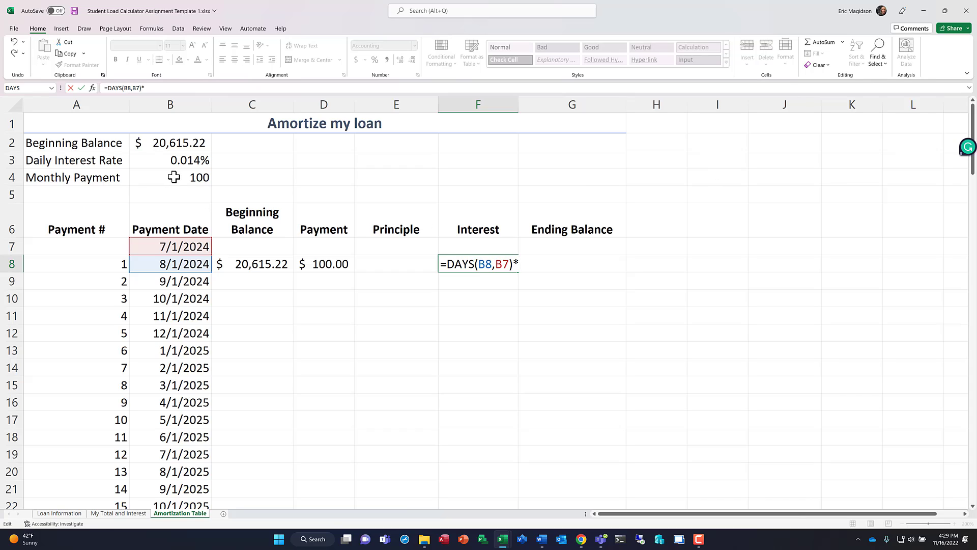
click(175, 160)
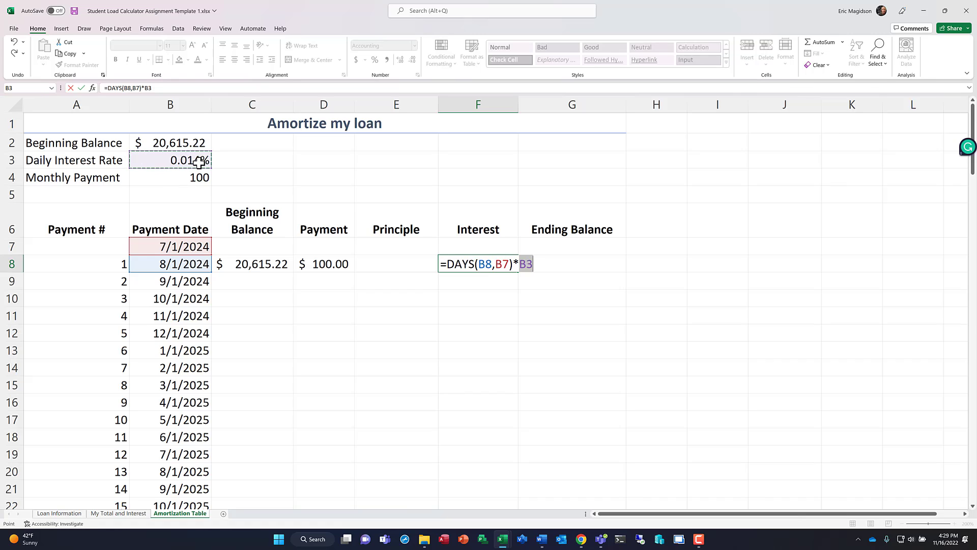
key(F4)
click(547, 265)
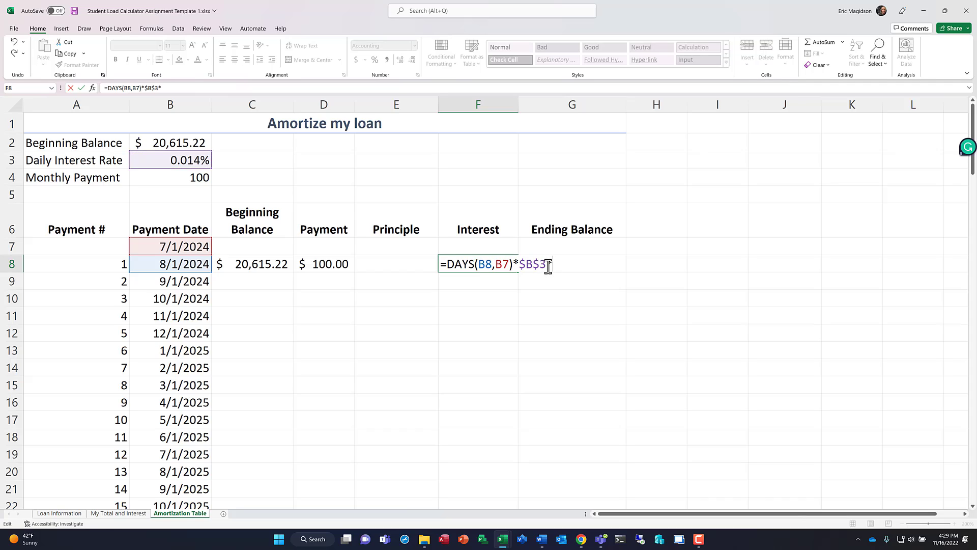
text(*)
click(259, 265)
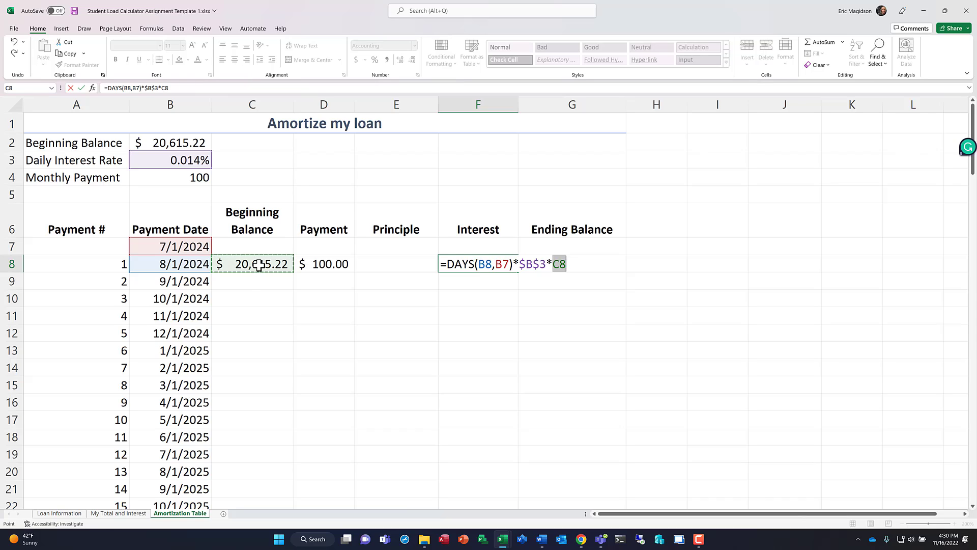
key(Return)
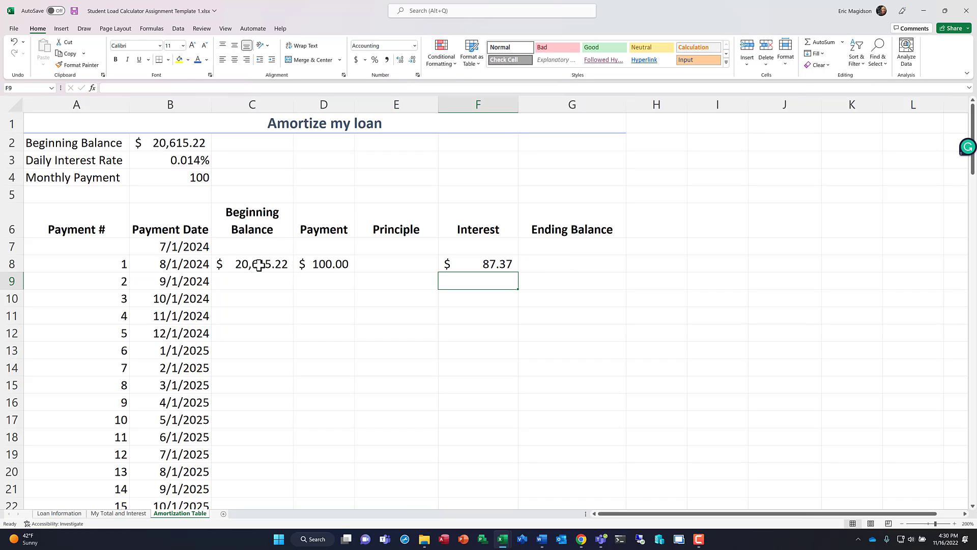
click(501, 262)
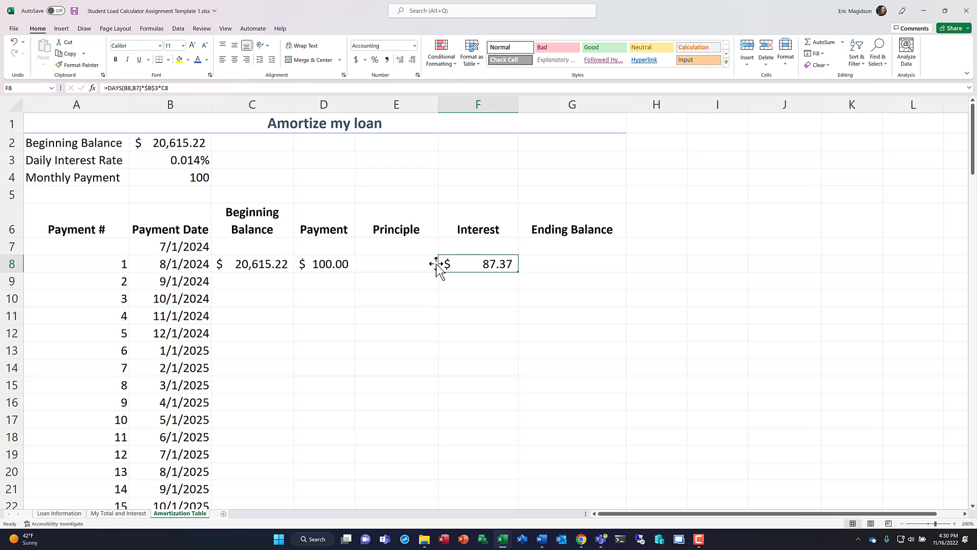
Enter =D8-F8 in E8 so payment 1's principle is $12.63
click(406, 265)
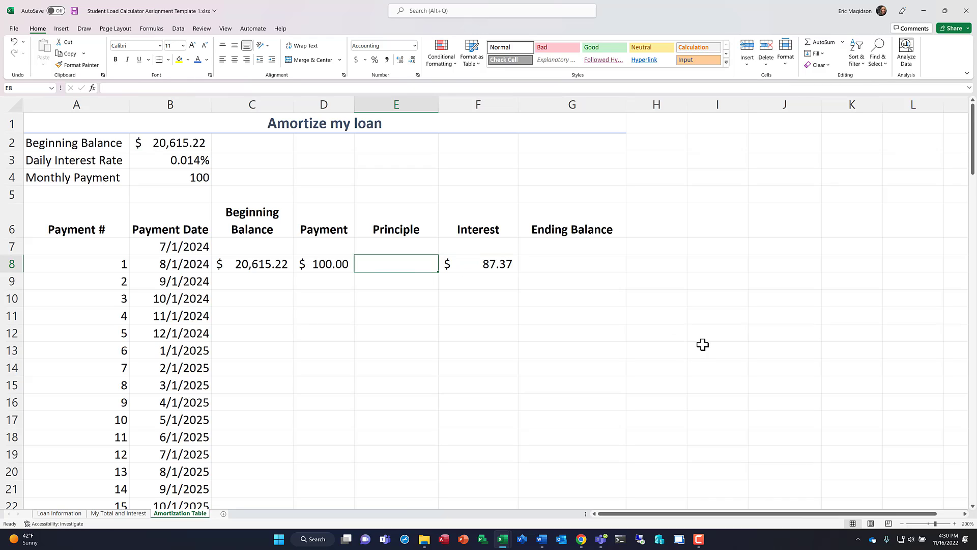
text(=)
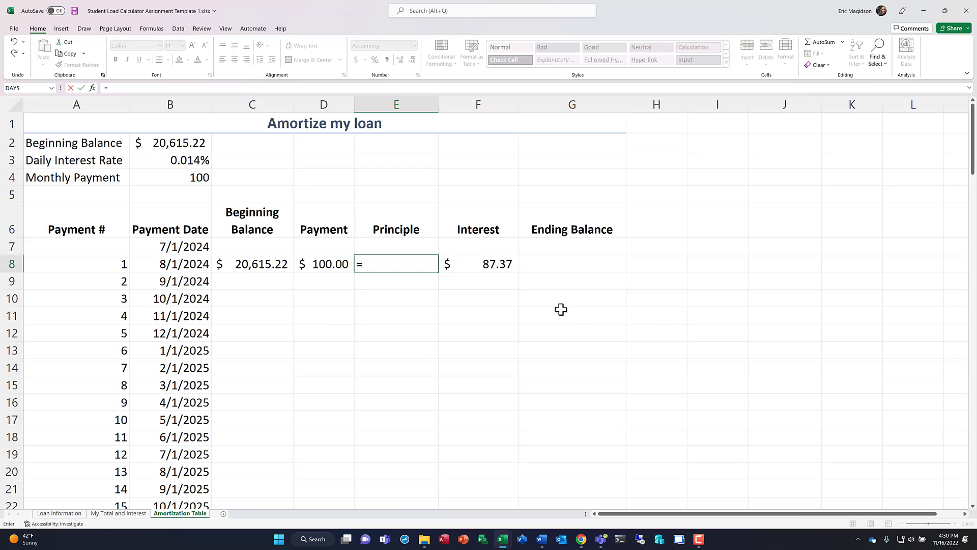
click(331, 265)
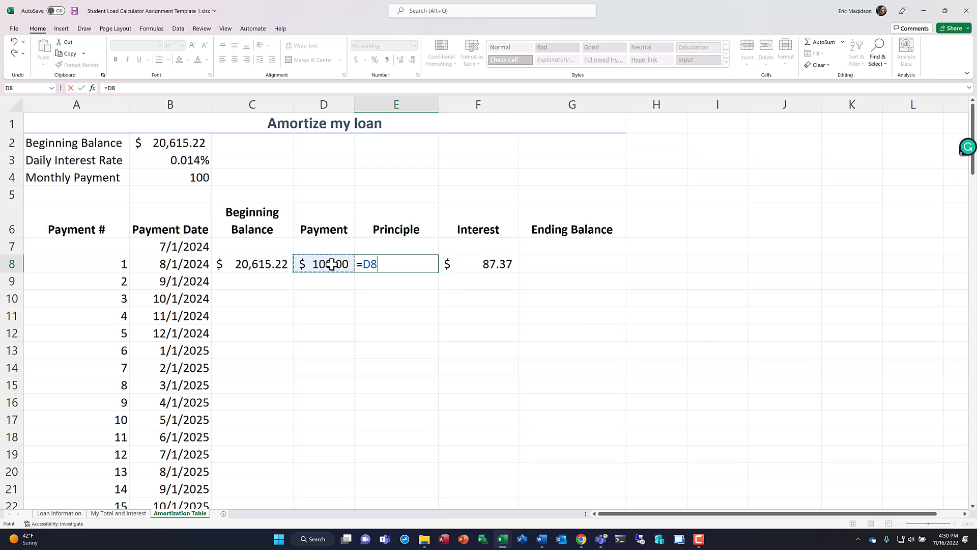
text(-)
click(477, 266)
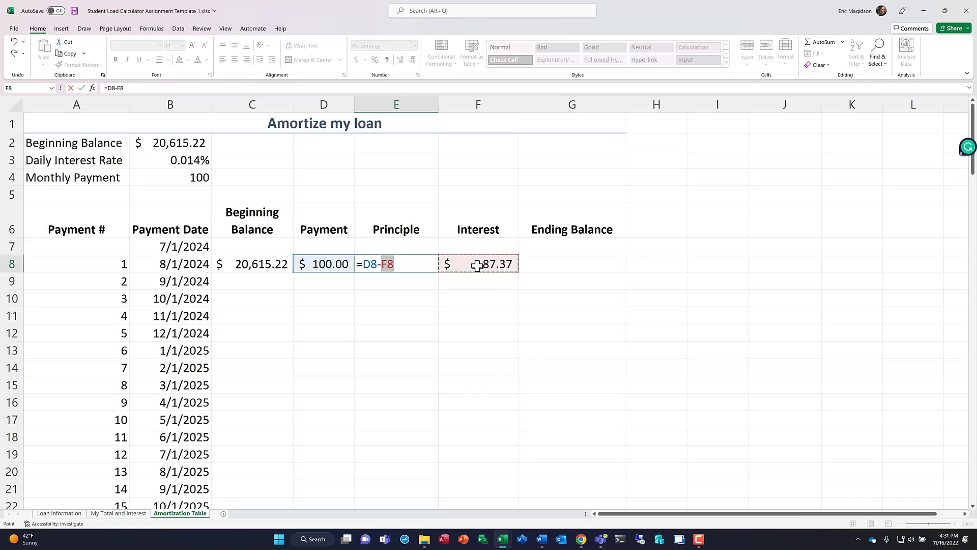
key(Return)
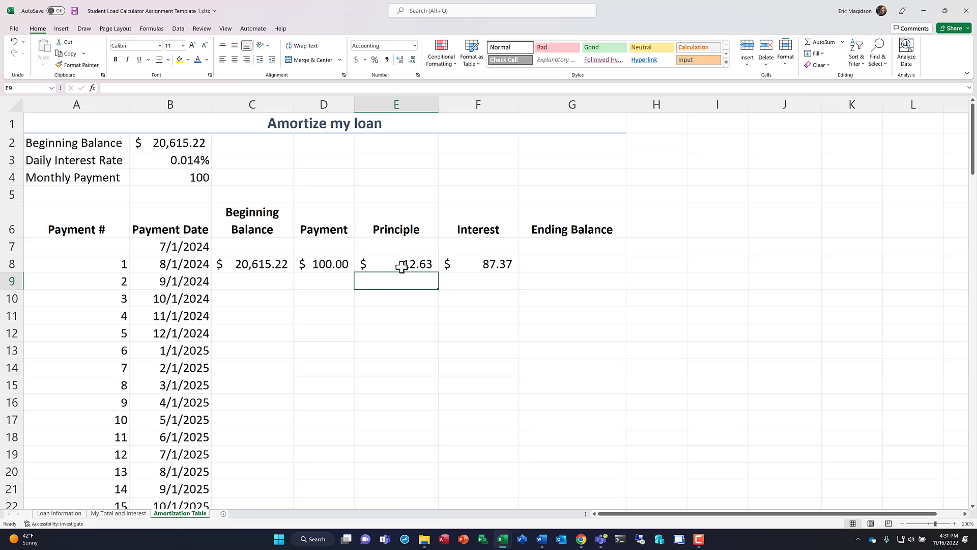
Open the Loan Information sheet and scroll to terms like the $50/month minimum payment
click(59, 513)
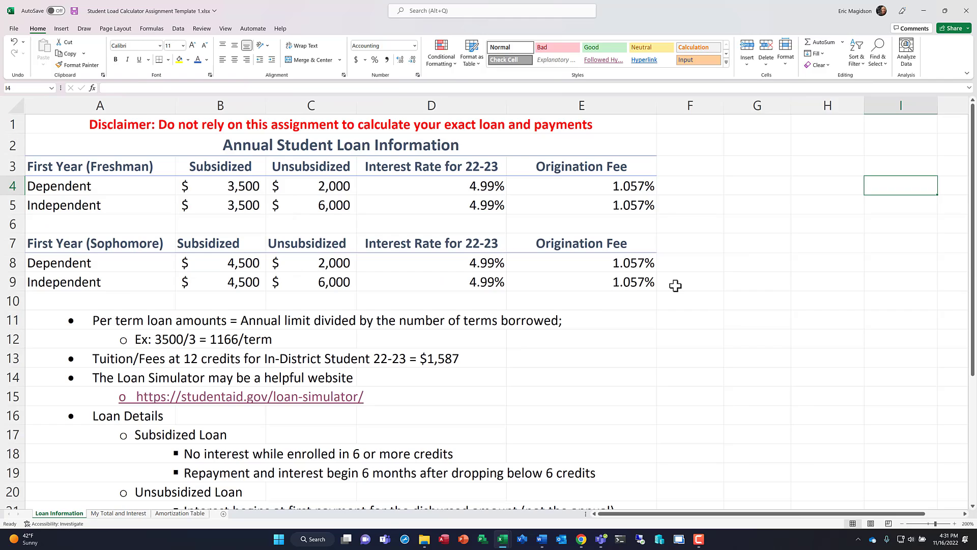
scroll(687, 256, down, 2)
scroll(687, 256, down, 2)
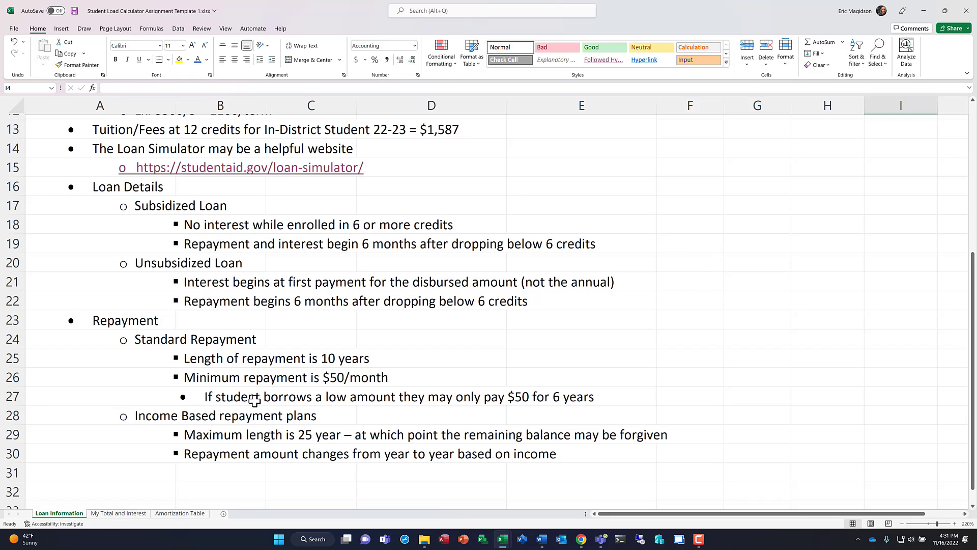
Format the monthly payment in B4 as Accounting, showing $100.00
click(179, 513)
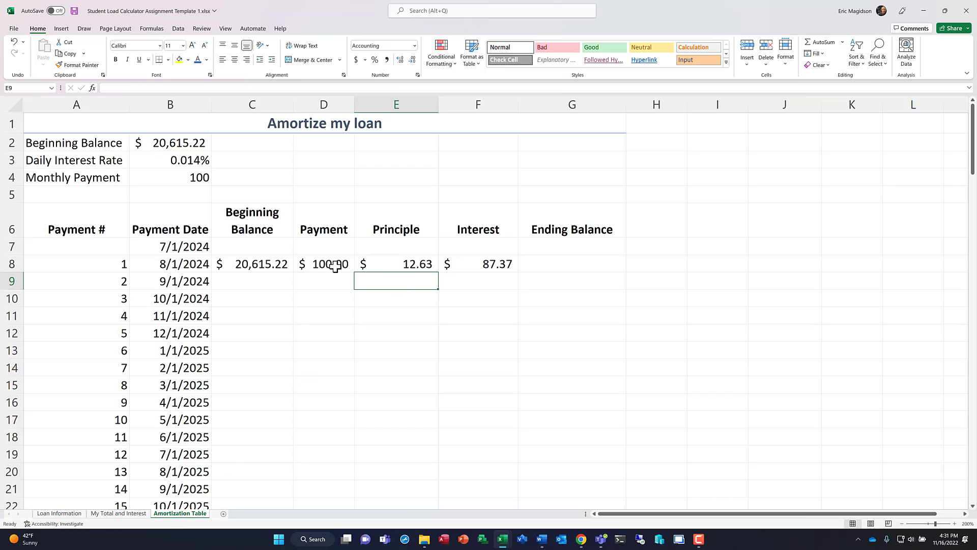
click(174, 177)
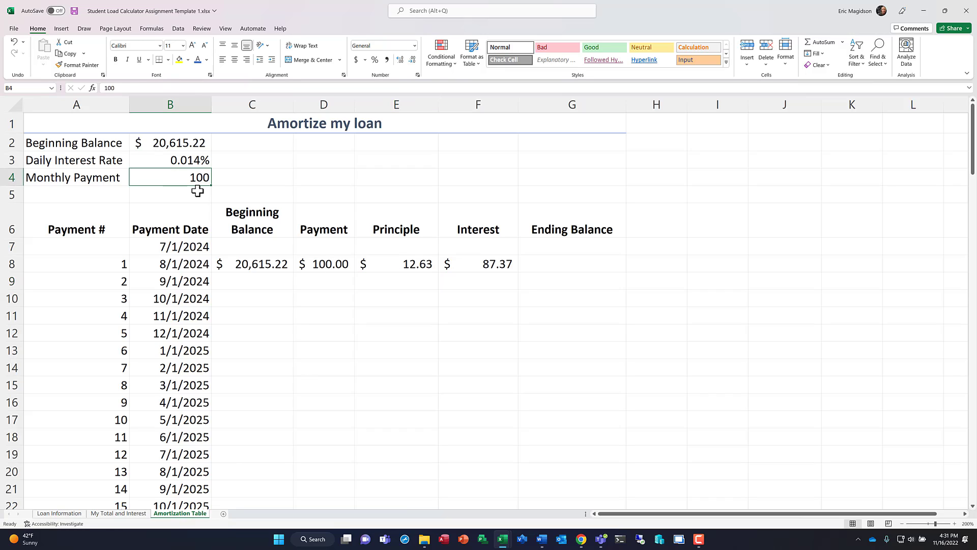
click(365, 59)
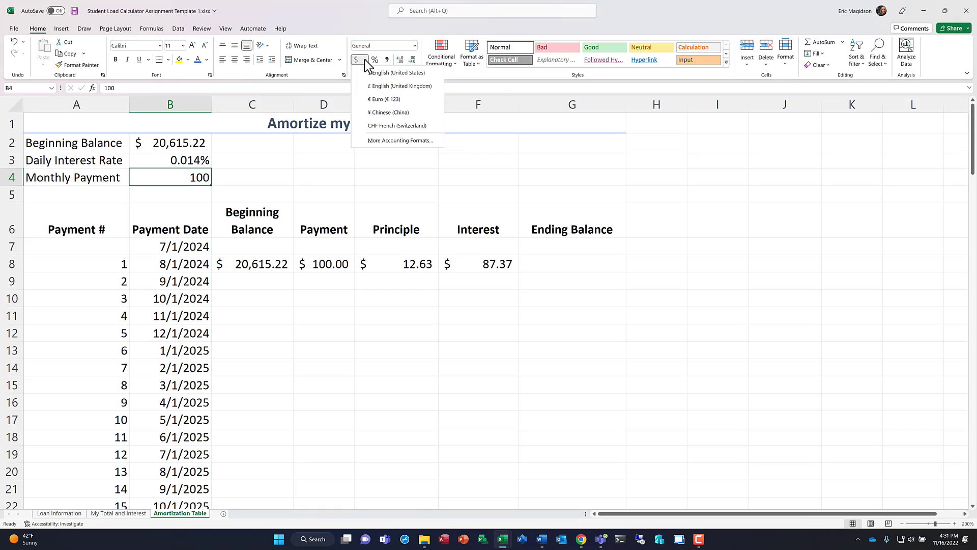
click(414, 45)
click(396, 131)
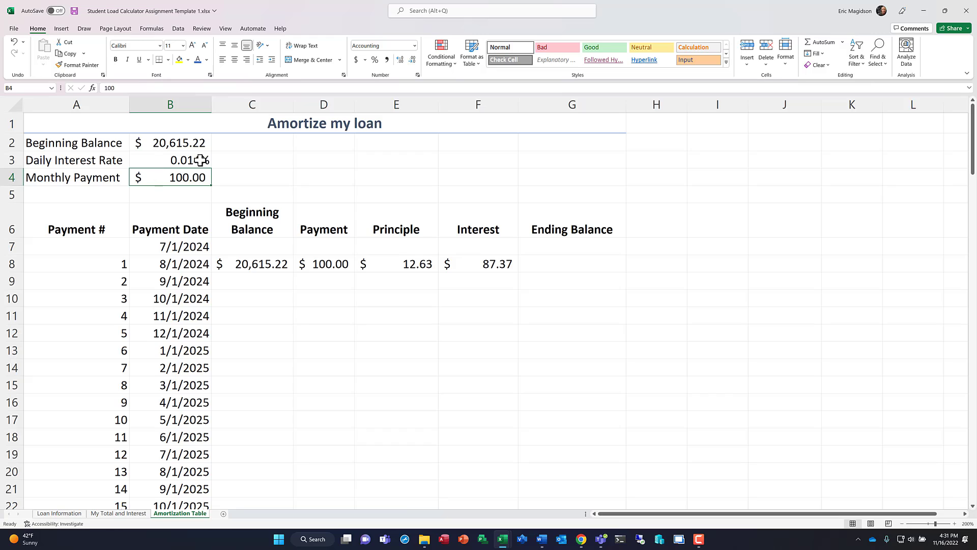
Enter =C8-E8 in G8 so the first ending balance shows $20,602.58
click(559, 263)
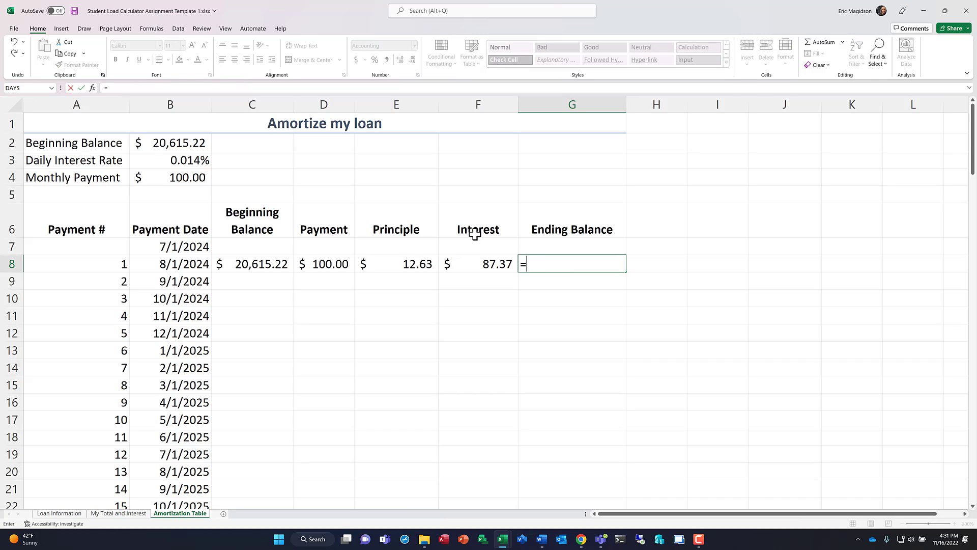
click(243, 264)
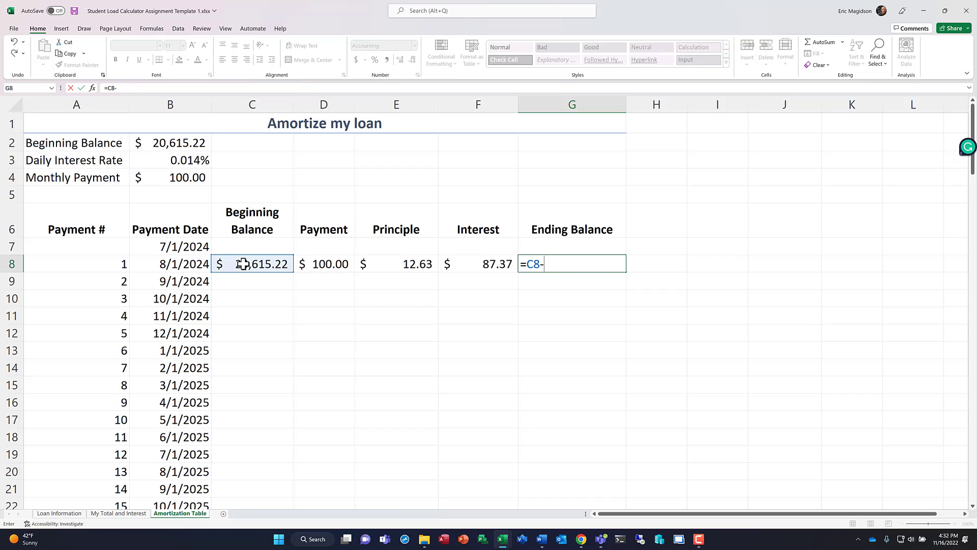
text(-)
click(397, 261)
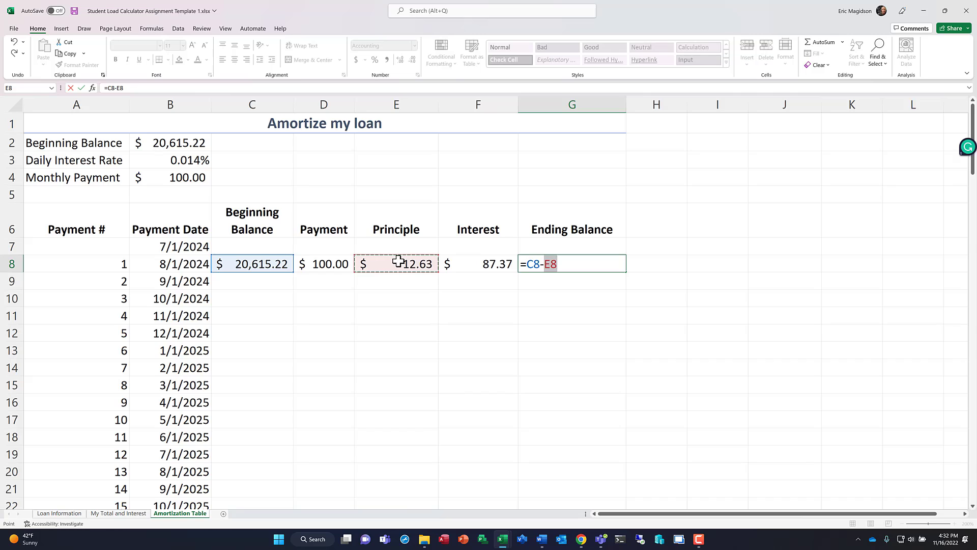
key(Return)
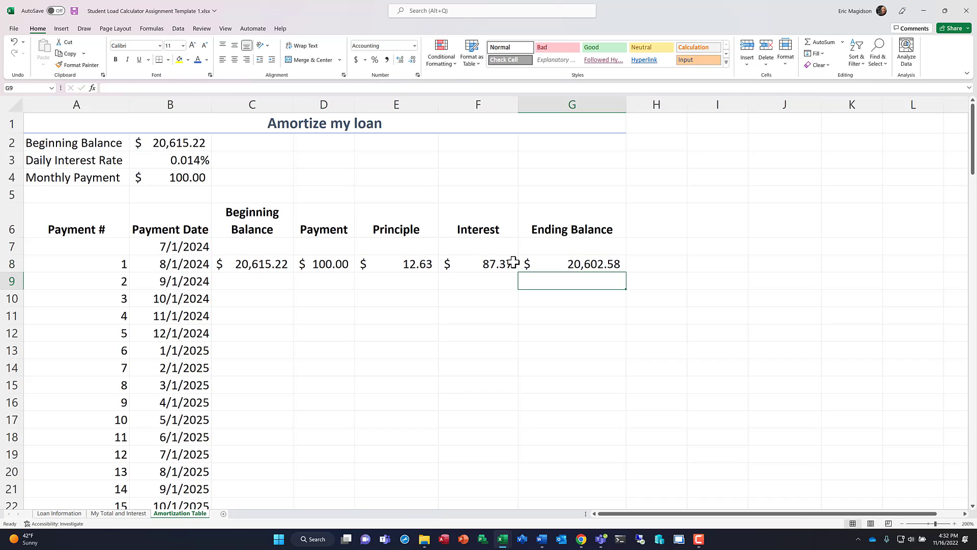
click(257, 283)
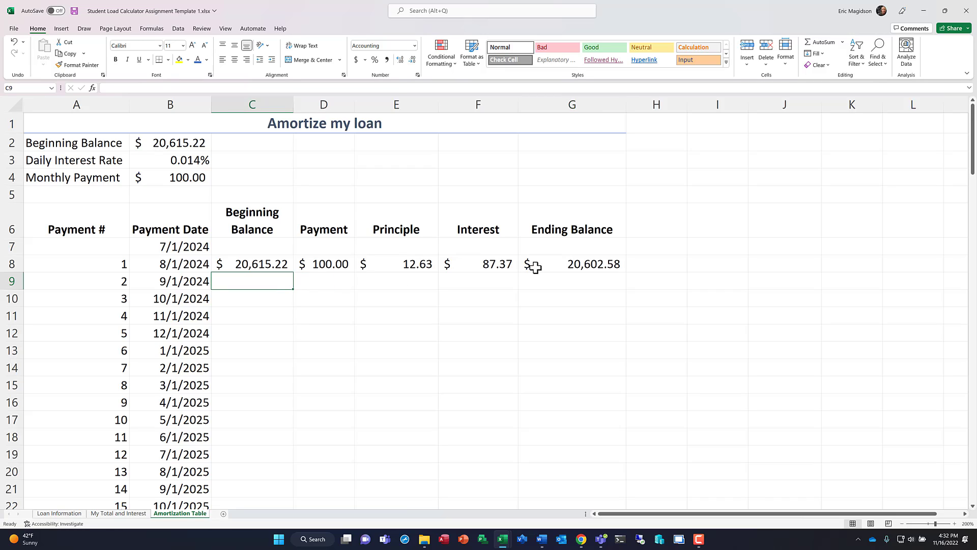
Set C9 to =G8 and fill D8:G8 down to row 9, giving a $20,589.90 ending balance
text(=)
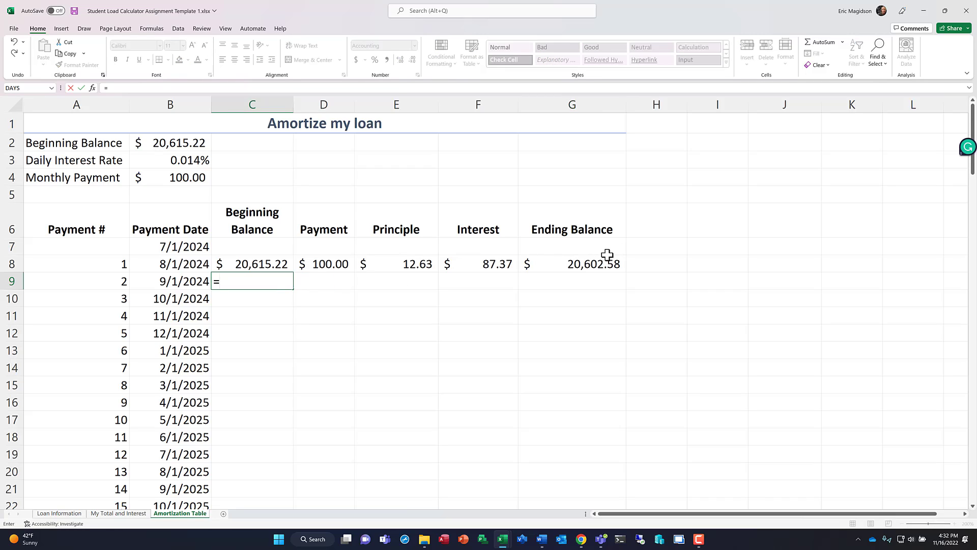
click(594, 264)
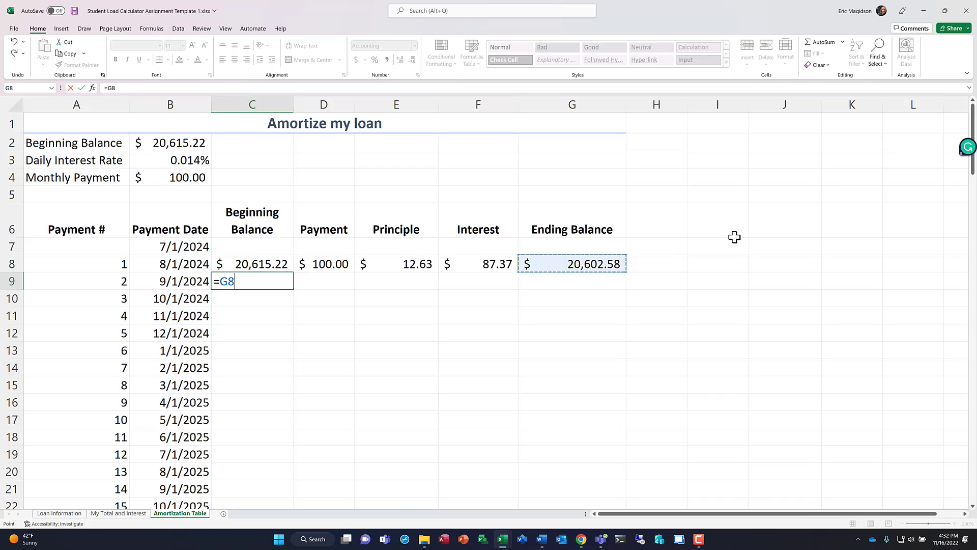
key(Return)
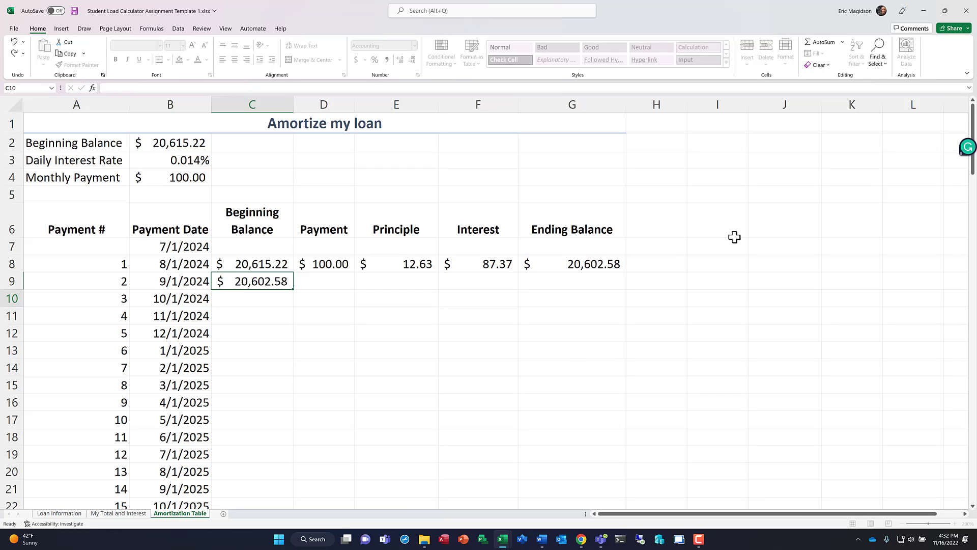
key(Up)
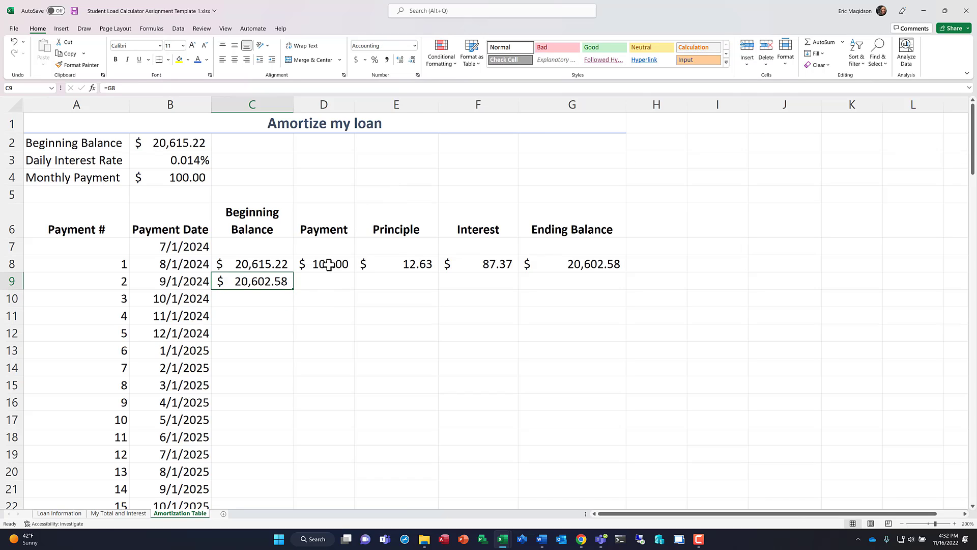
drag(330, 264, 572, 261)
drag(626, 285, 627, 290)
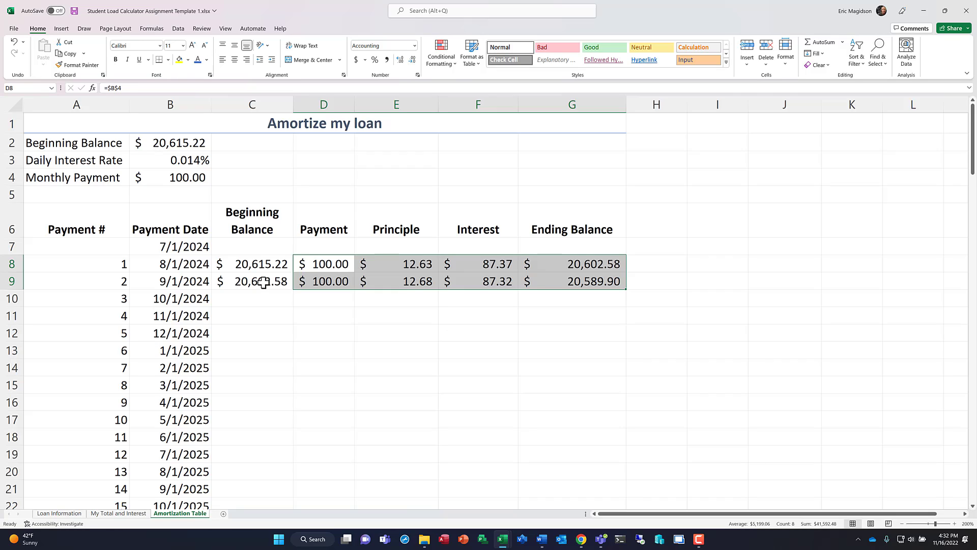
Fill the C9:G9 formulas down to row 127, so payment 120 ends at $18,407.89
drag(263, 283, 631, 404)
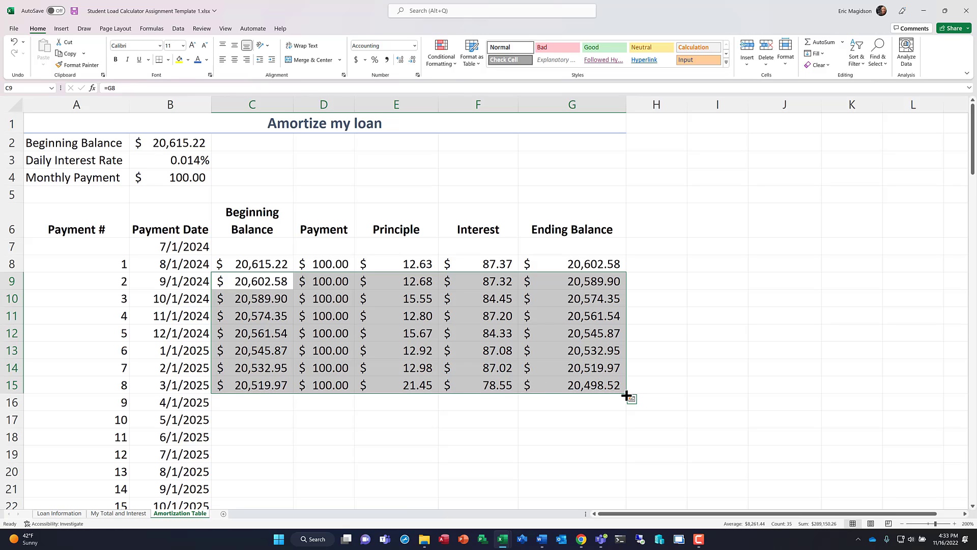
mouse_move(626, 395)
mouse_down()
mouse_move(625, 547)
mouse_move(626, 407)
mouse_up()
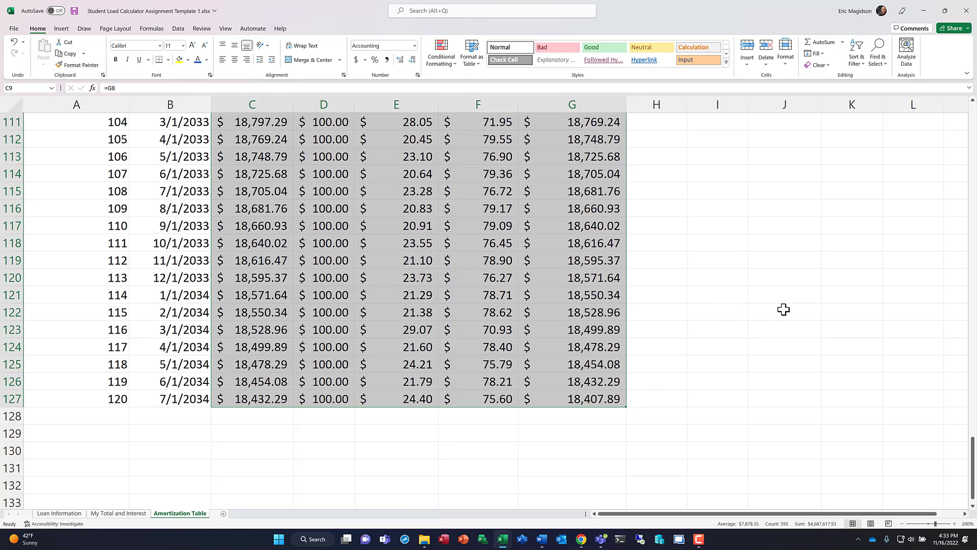
scroll(783, 309, up, 7)
scroll(783, 309, up, 20)
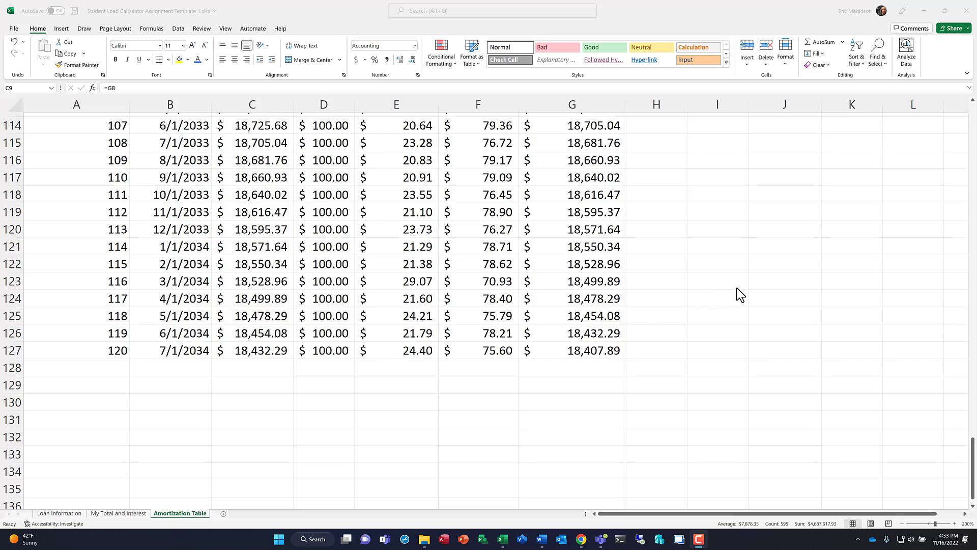
scroll(738, 288, up, 20)
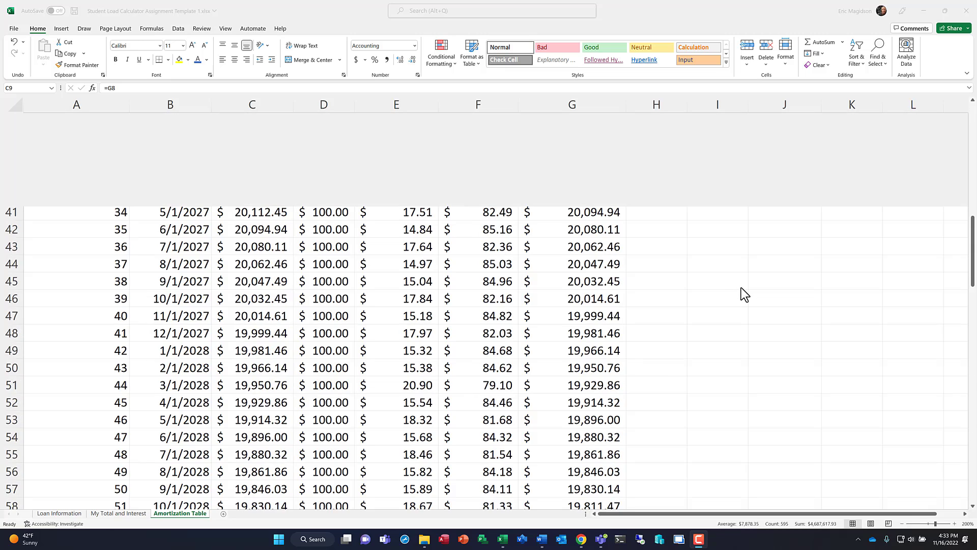
scroll(741, 288, up, 13)
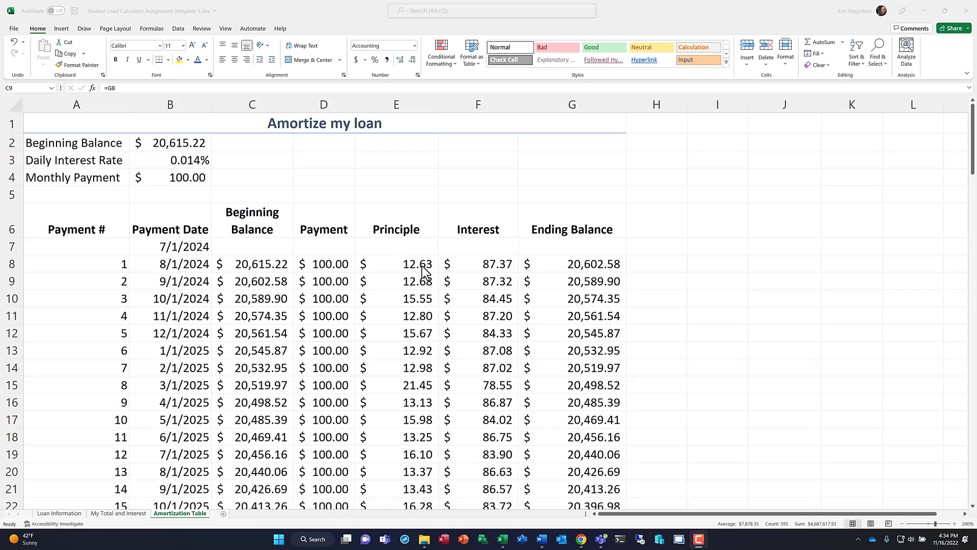
scroll(265, 290, down, 5)
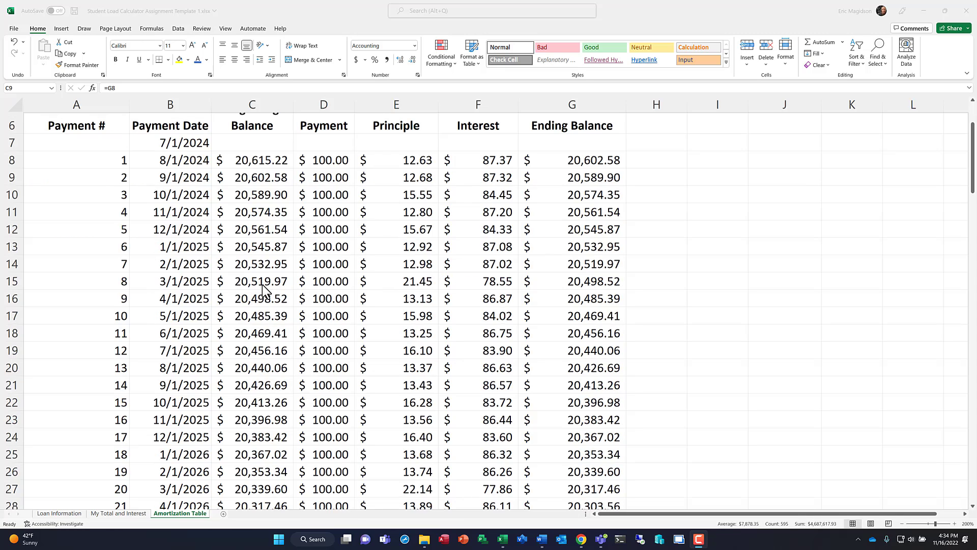
scroll(264, 290, down, 14)
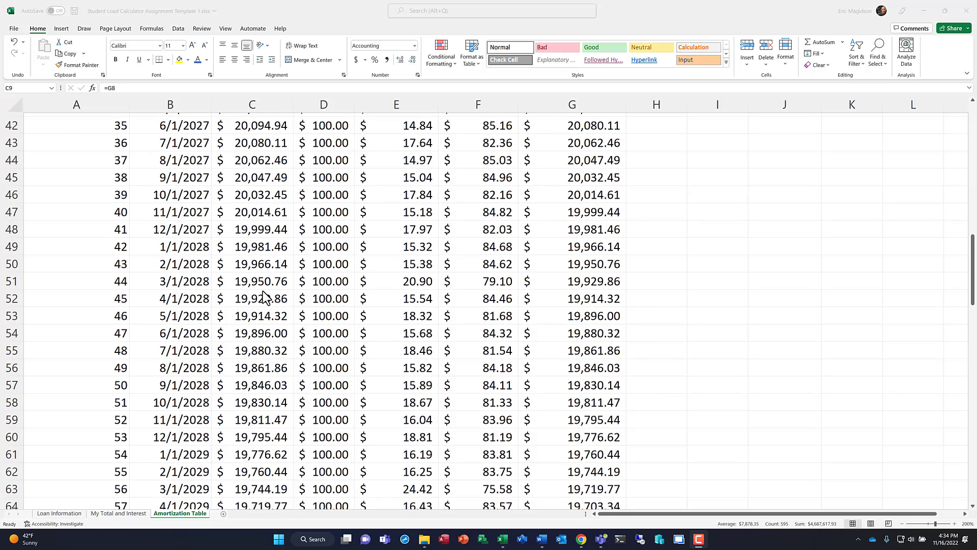
scroll(265, 297, down, 16)
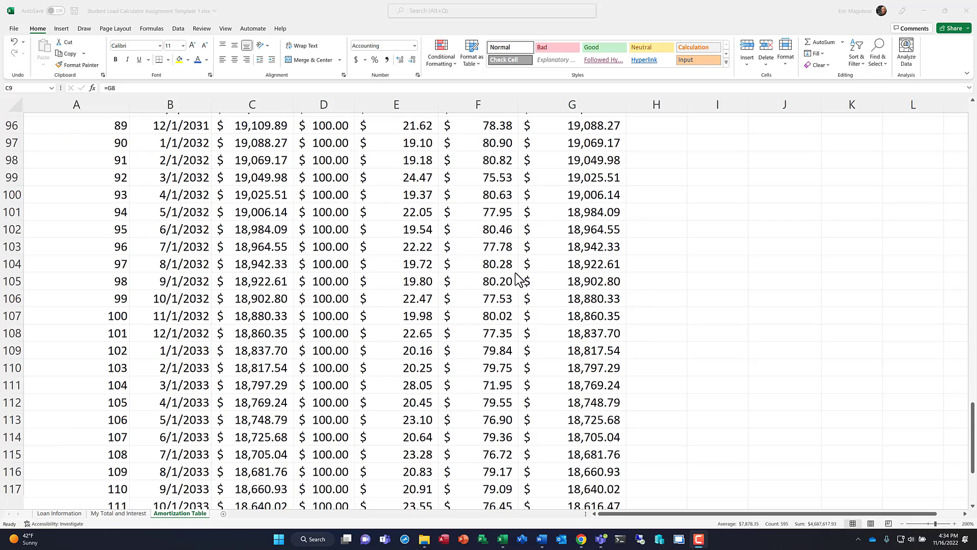
scroll(517, 280, down, 6)
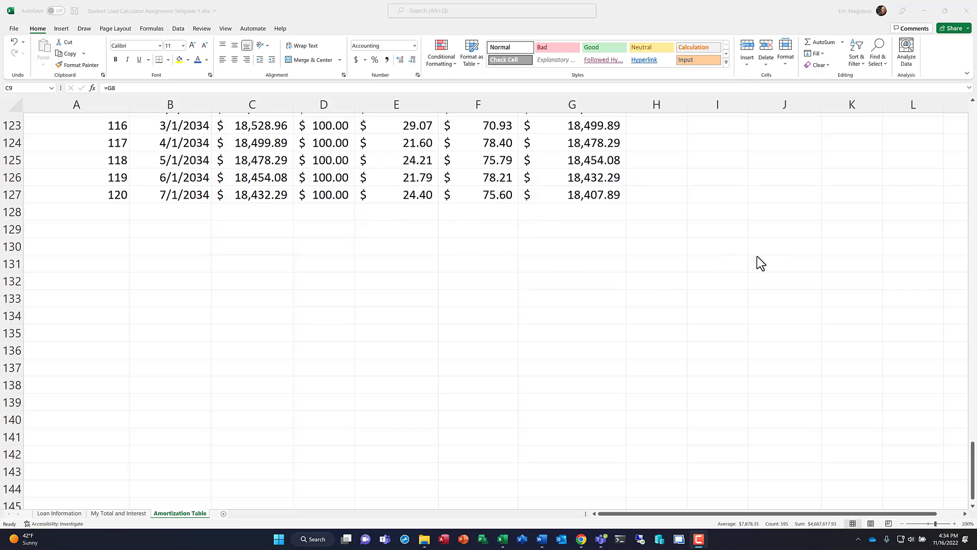
scroll(777, 241, up, 1)
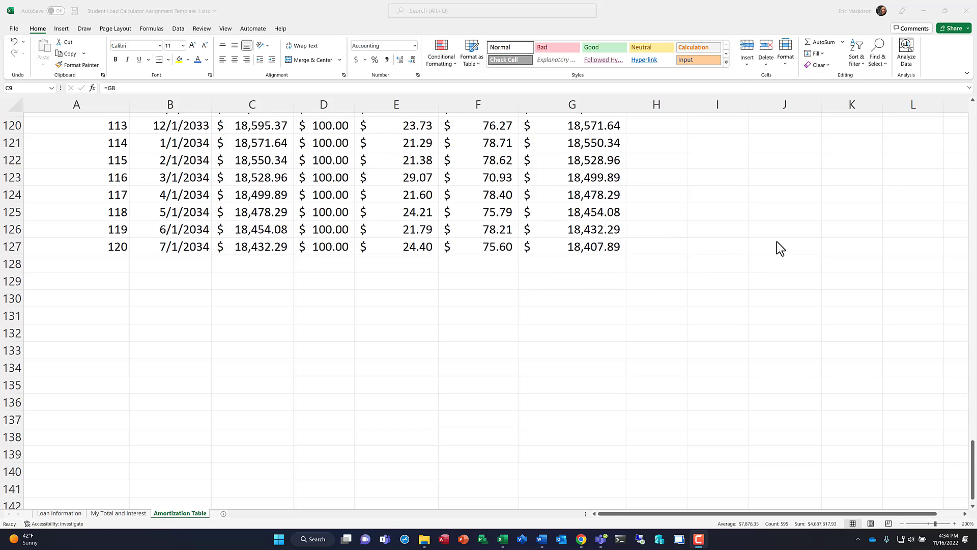
scroll(776, 242, up, 20)
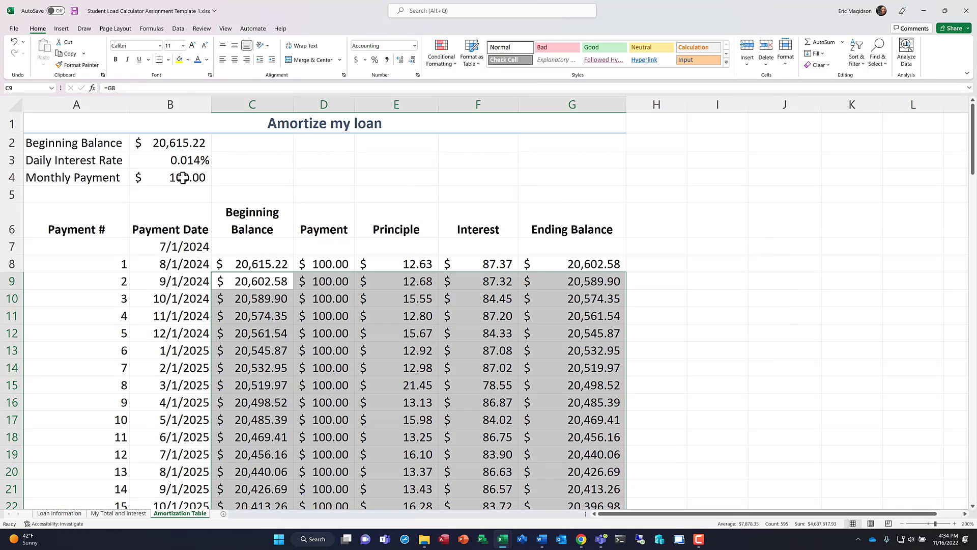
click(182, 177)
text(50)
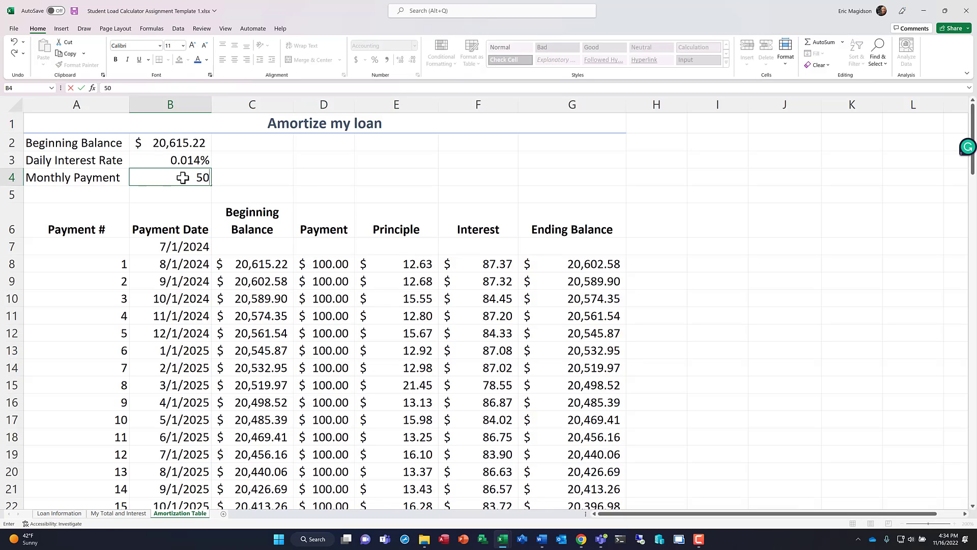
key(Return)
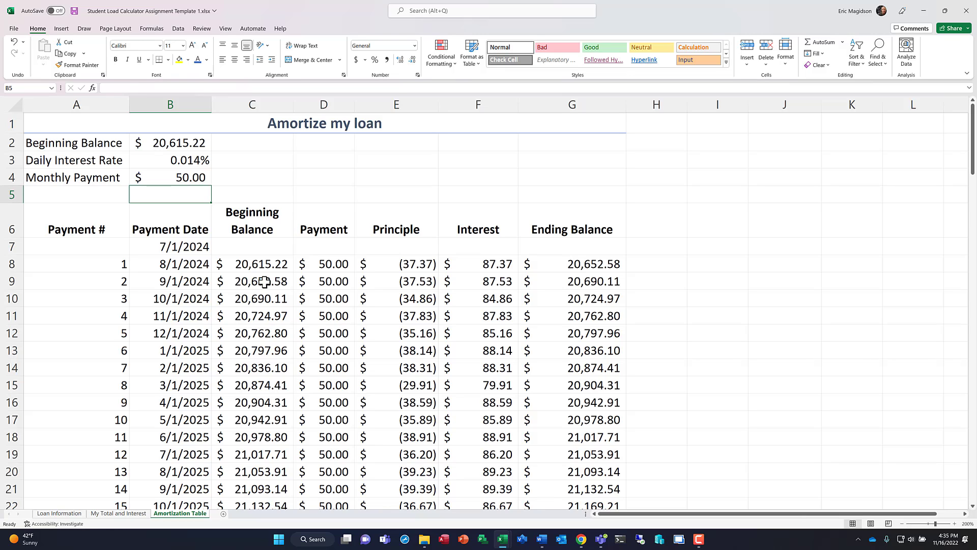
scroll(523, 315, down, 8)
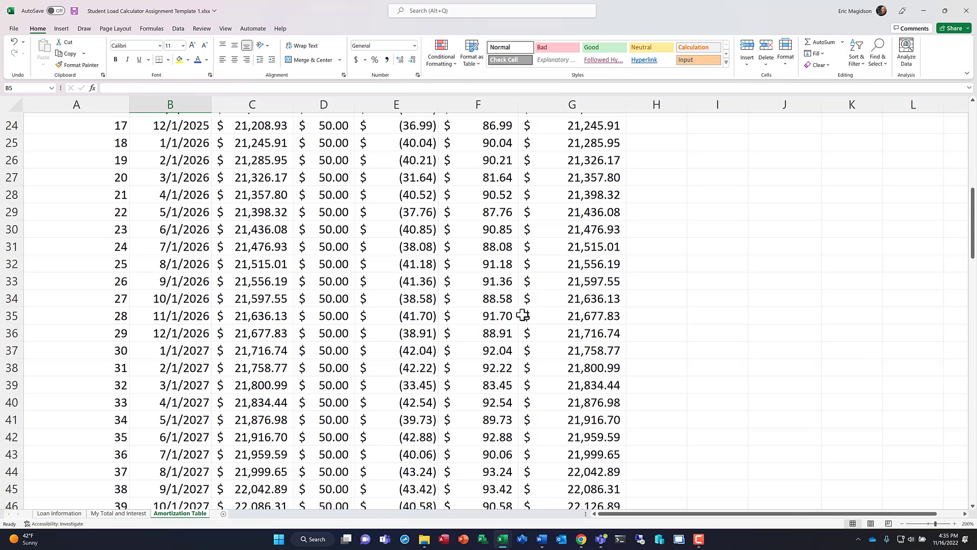
scroll(523, 315, down, 17)
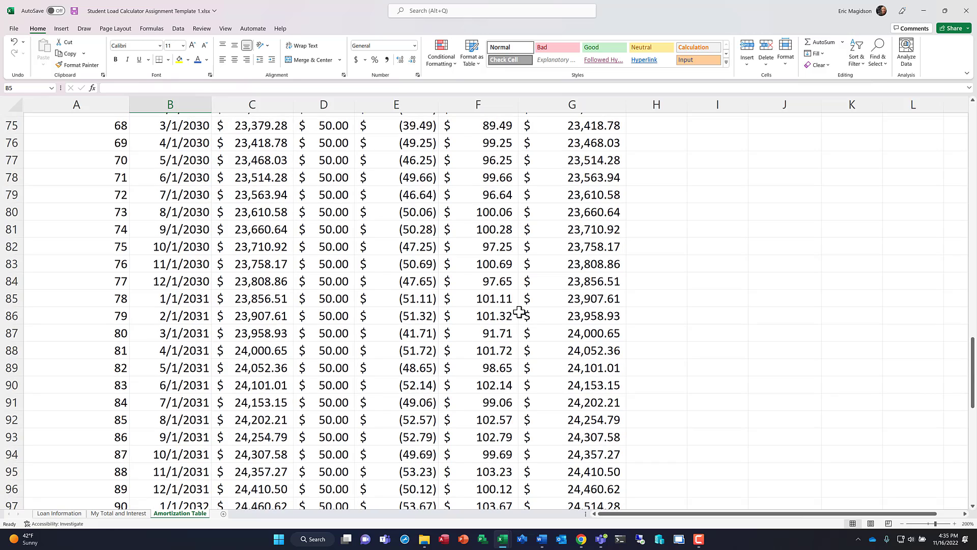
scroll(519, 312, down, 12)
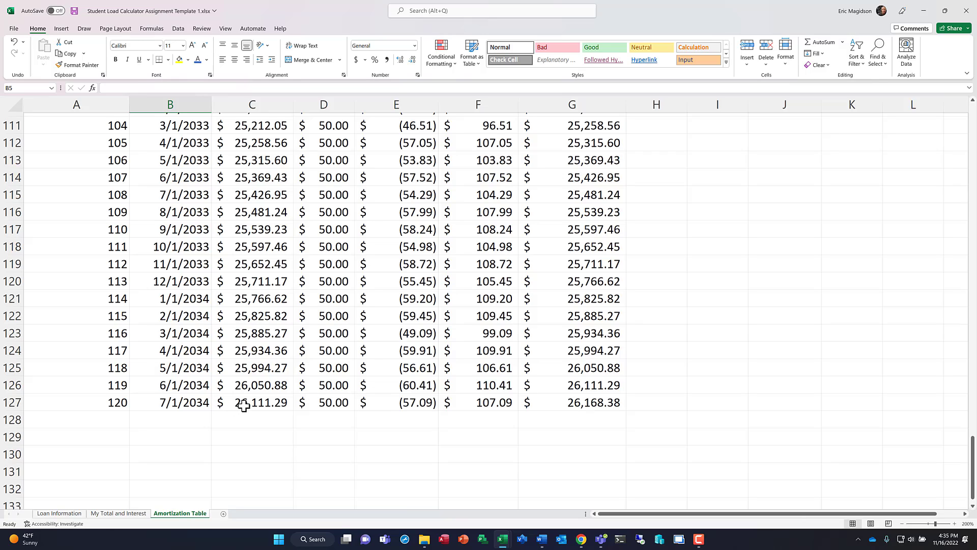
scroll(718, 277, up, 12)
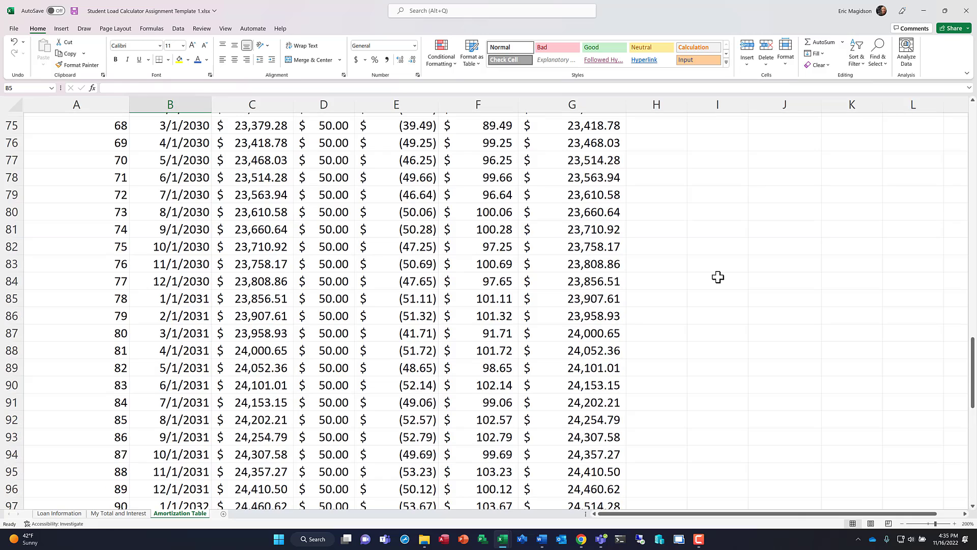
scroll(718, 277, up, 20)
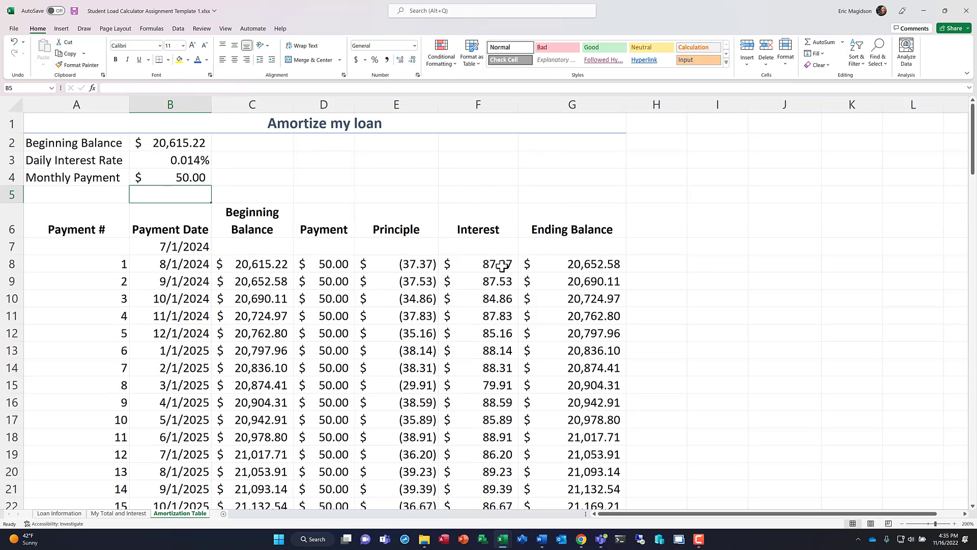
Change the monthly payment in B4 to 200
click(186, 178)
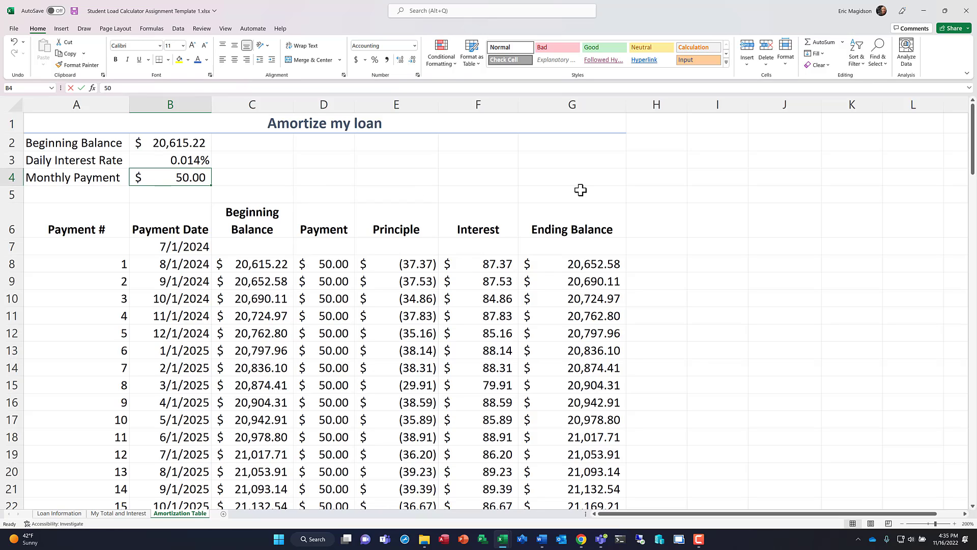
text(200)
key(Return)
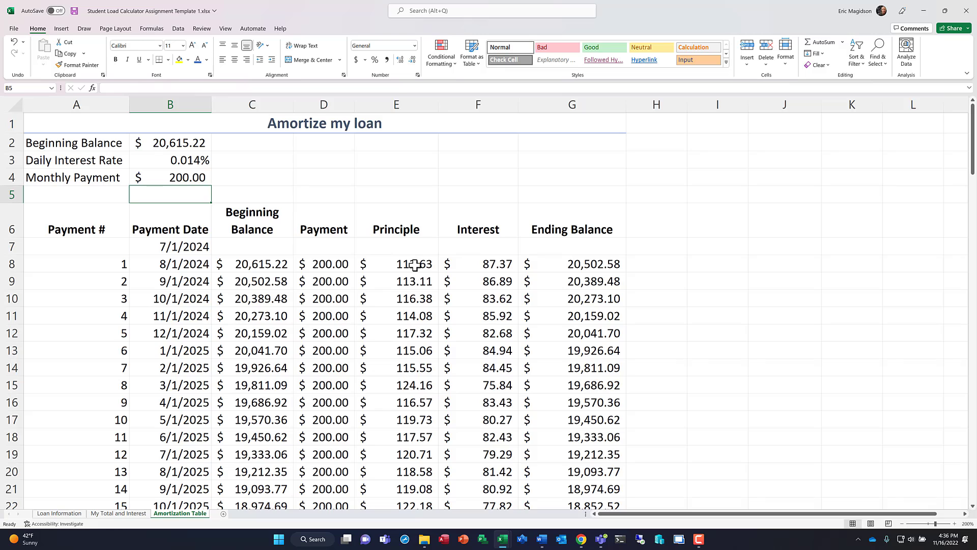
Scroll through the recalculated table to its 2,886.90 final balance and back to the top
scroll(415, 263, down, 2)
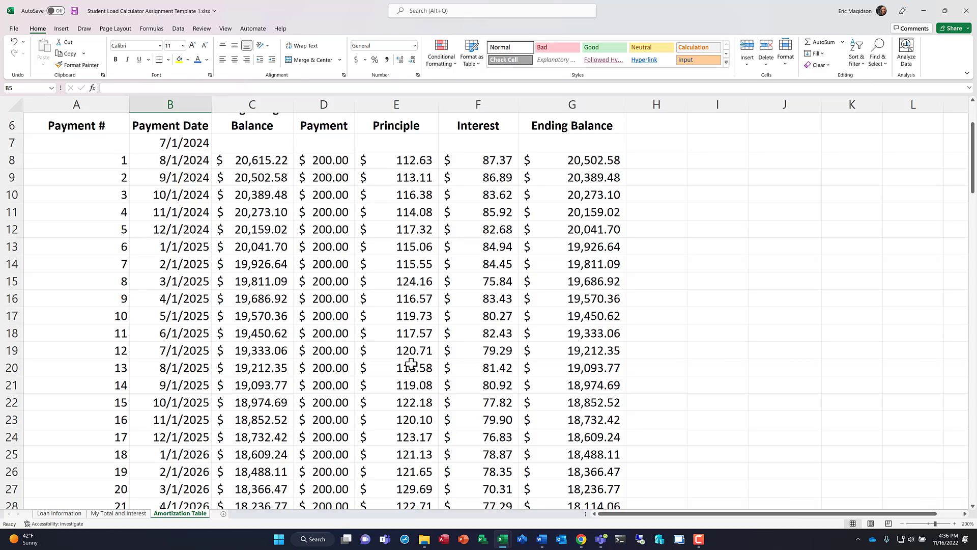
scroll(410, 370, down, 2)
scroll(411, 374, down, 4)
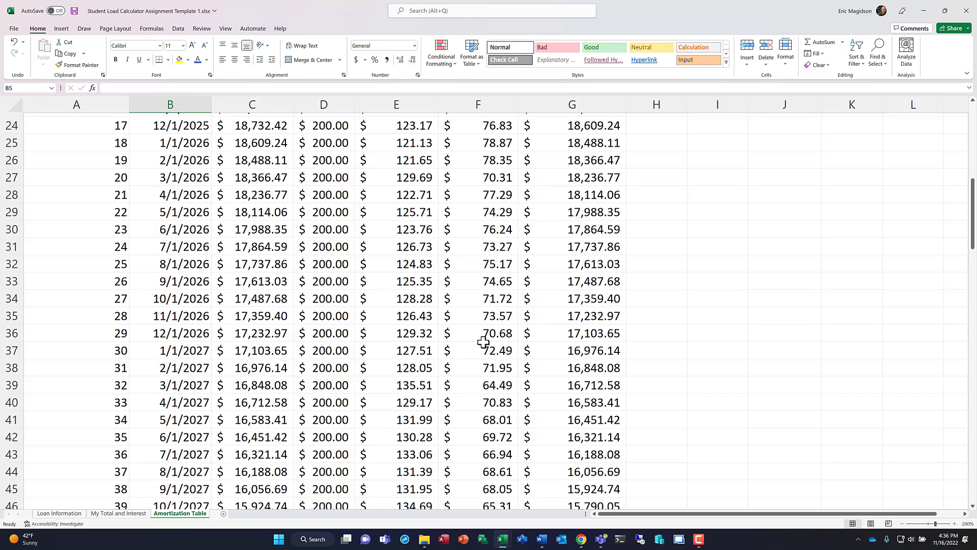
scroll(399, 384, down, 6)
scroll(404, 381, down, 7)
scroll(405, 379, down, 16)
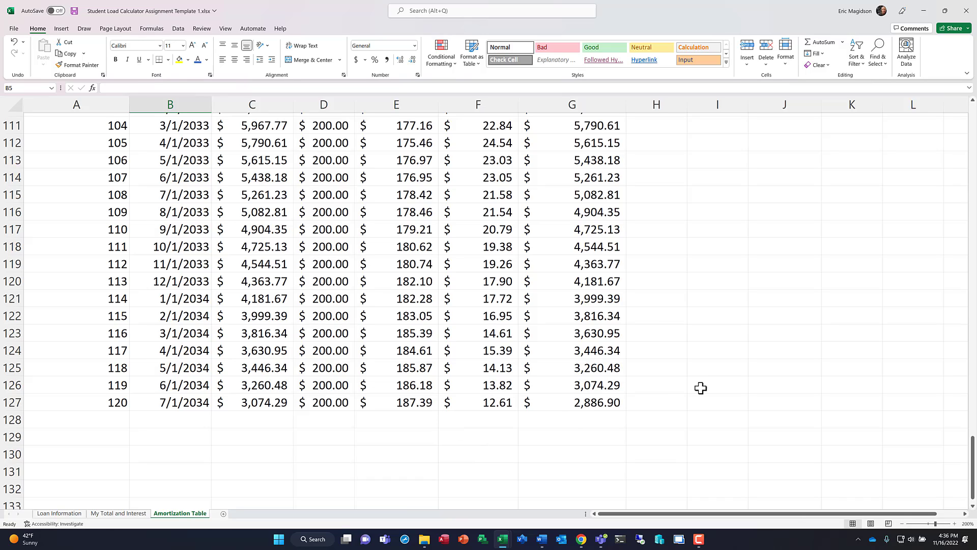
scroll(756, 331, up, 20)
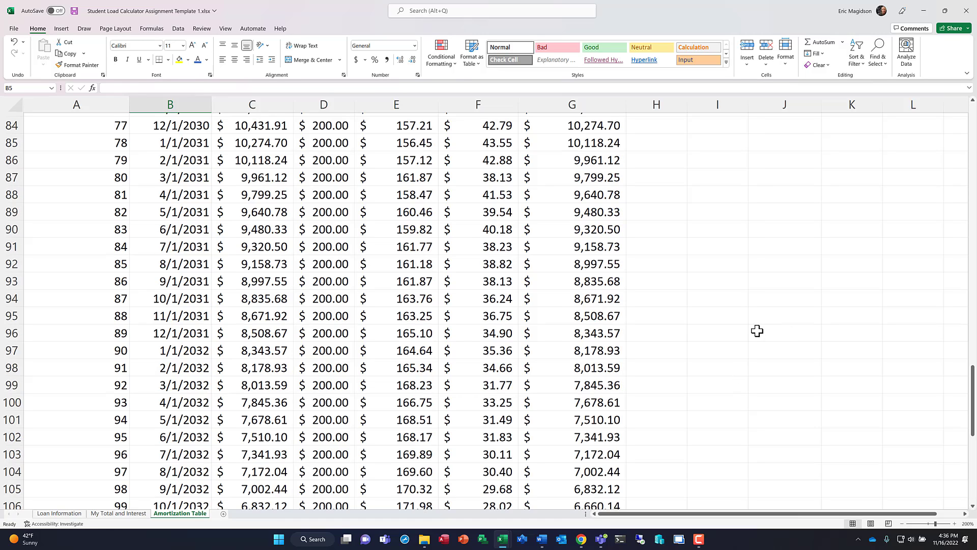
scroll(757, 331, up, 3)
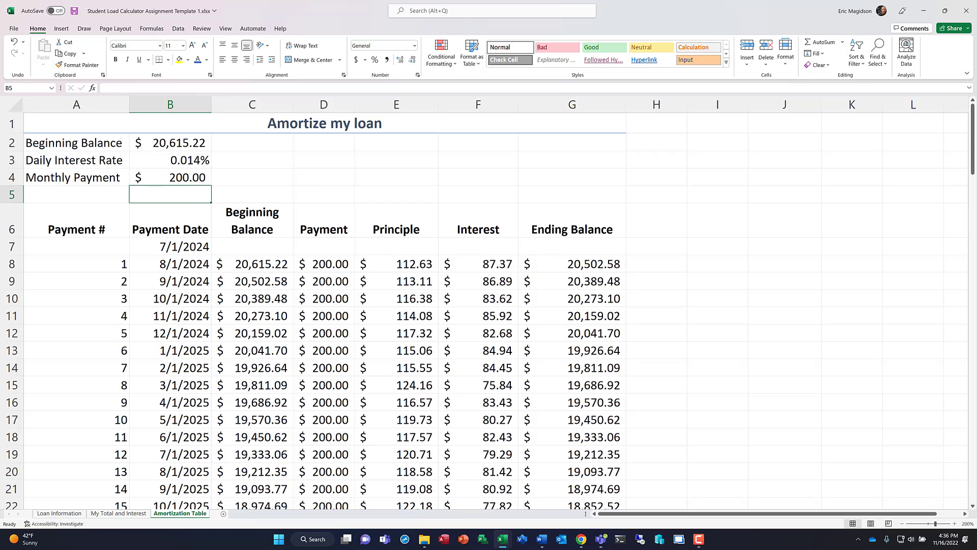
key(shift+F10)
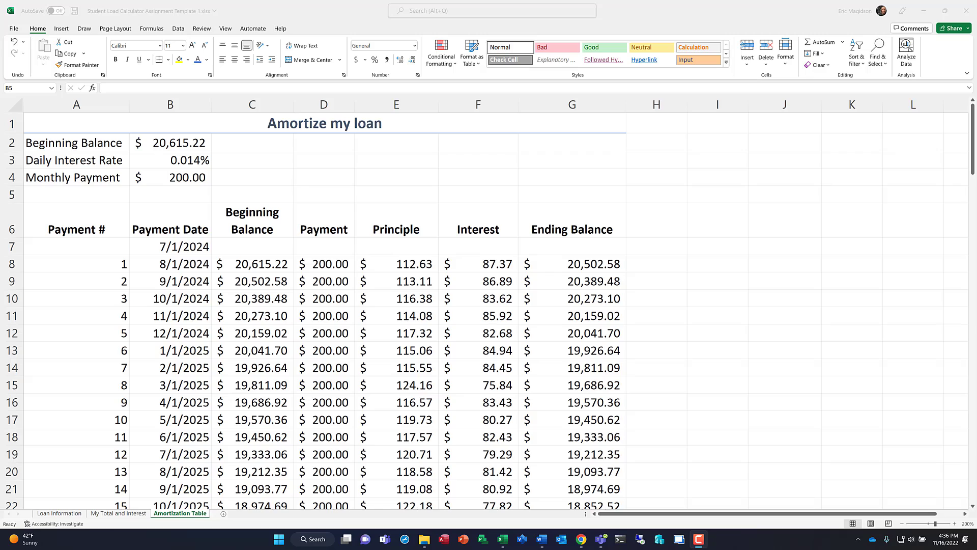
click(153, 183)
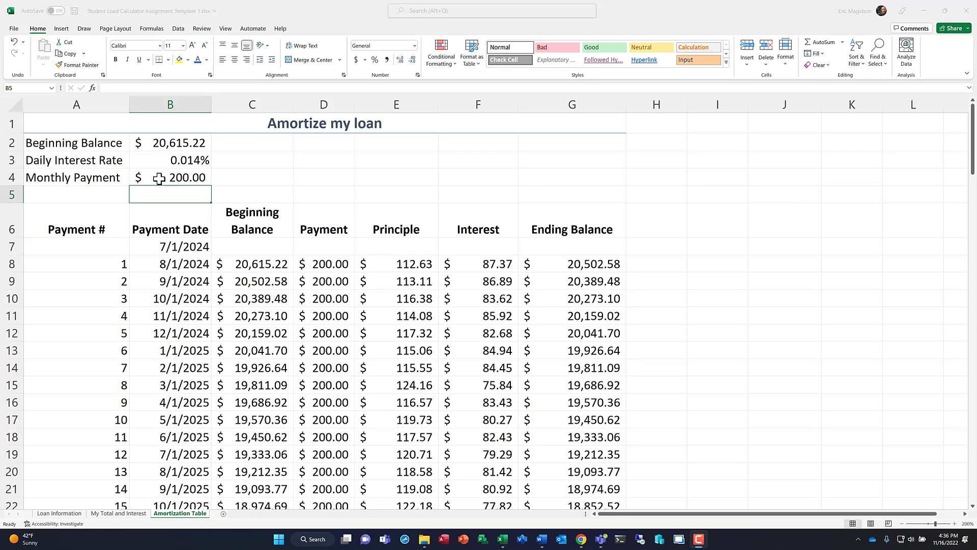
scroll(749, 297, down, 1)
scroll(748, 297, down, 9)
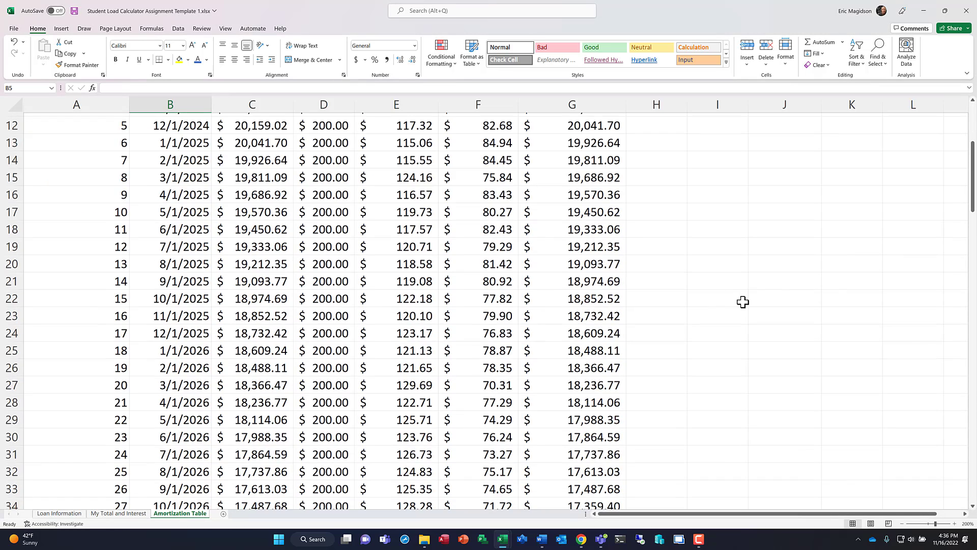
scroll(731, 306, up, 10)
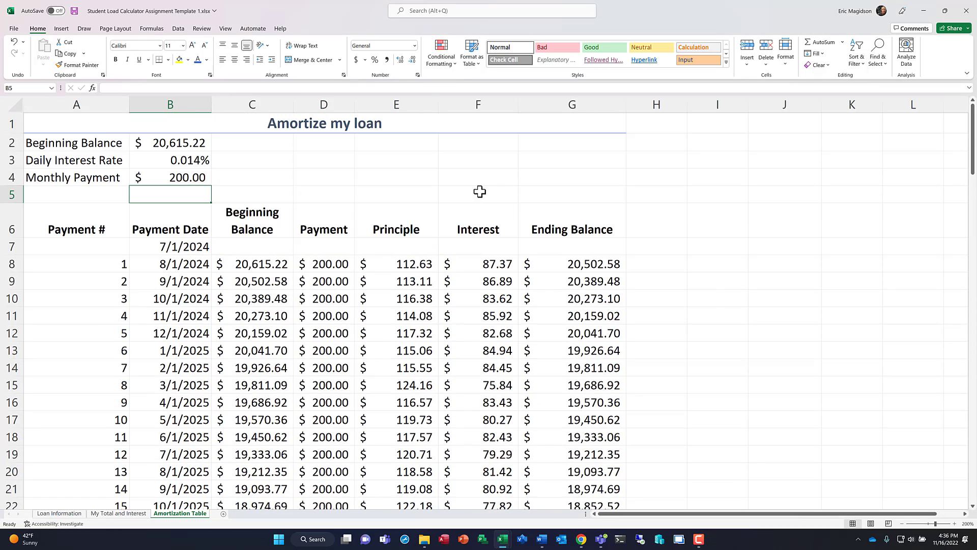
Link G4 to the last ending balance in G127, showing $2,886.90
click(551, 177)
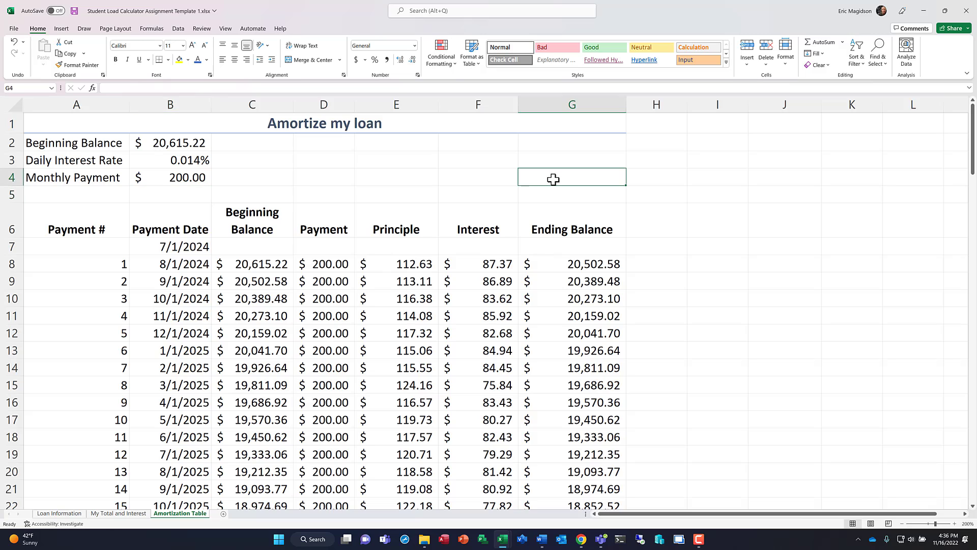
text(=)
scroll(744, 264, down, 10)
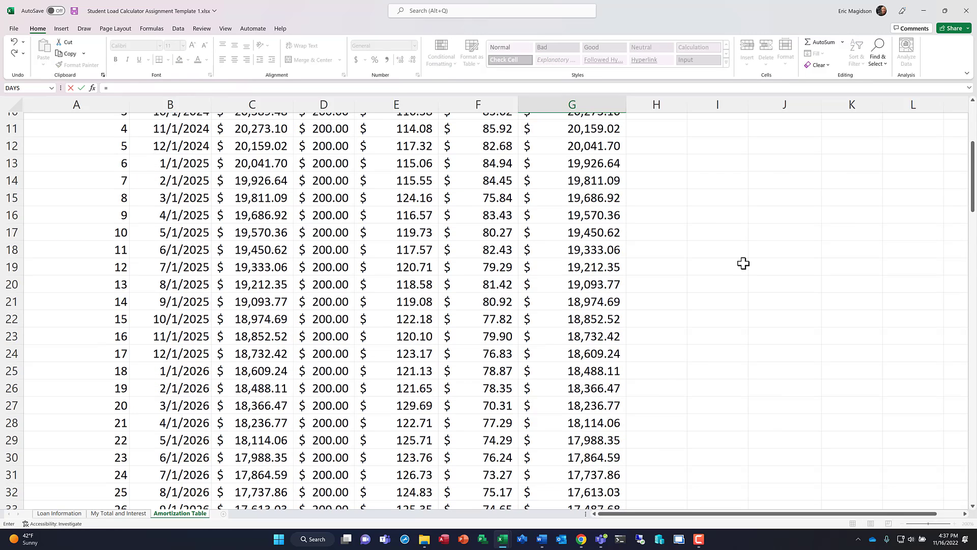
scroll(735, 268, down, 17)
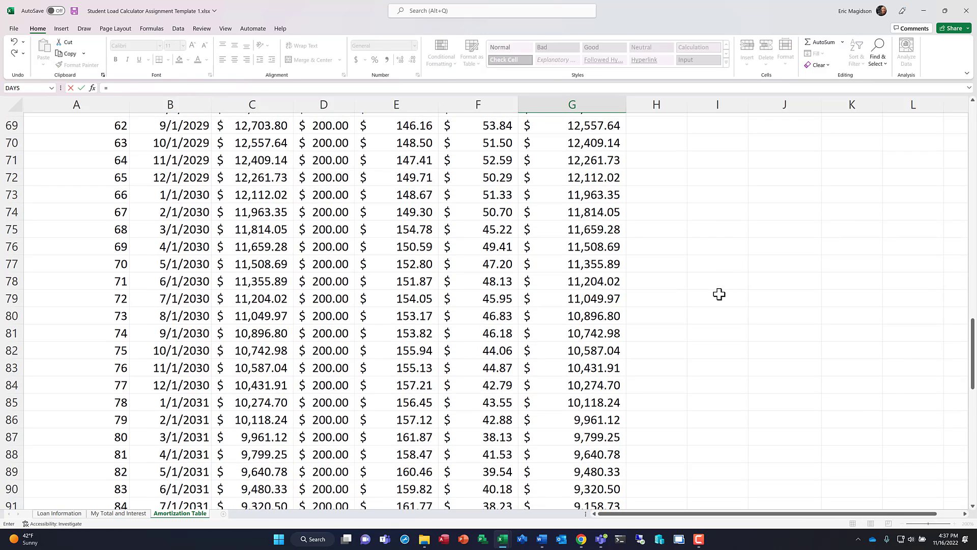
scroll(704, 305, down, 14)
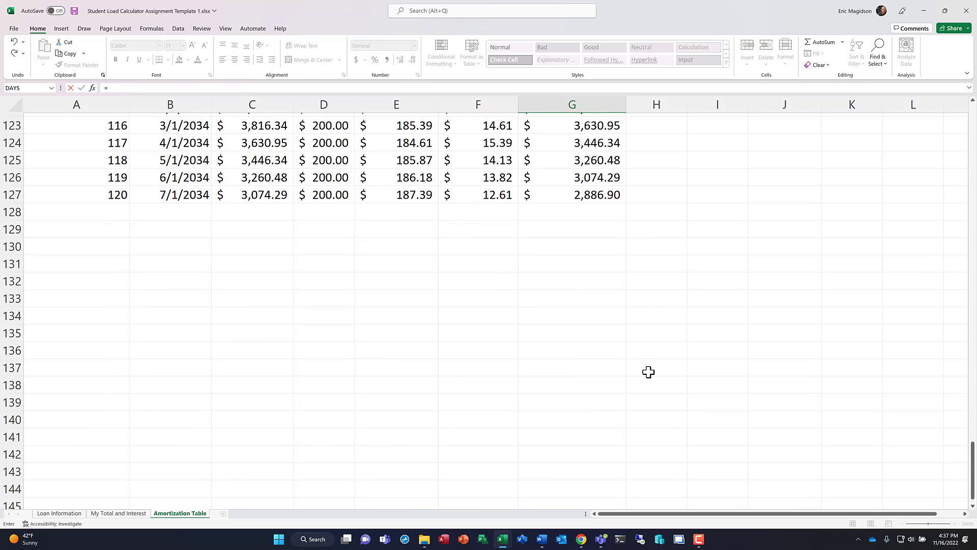
click(594, 197)
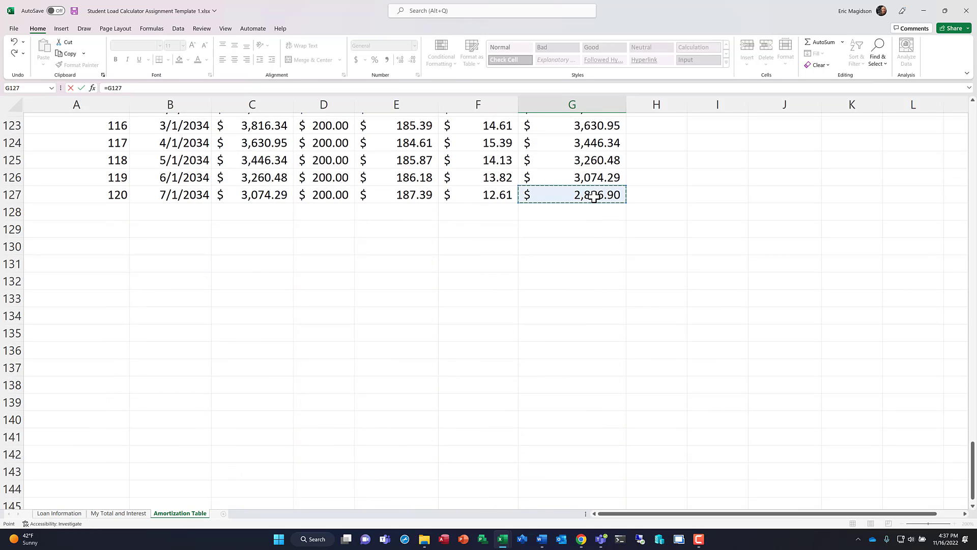
key(Return)
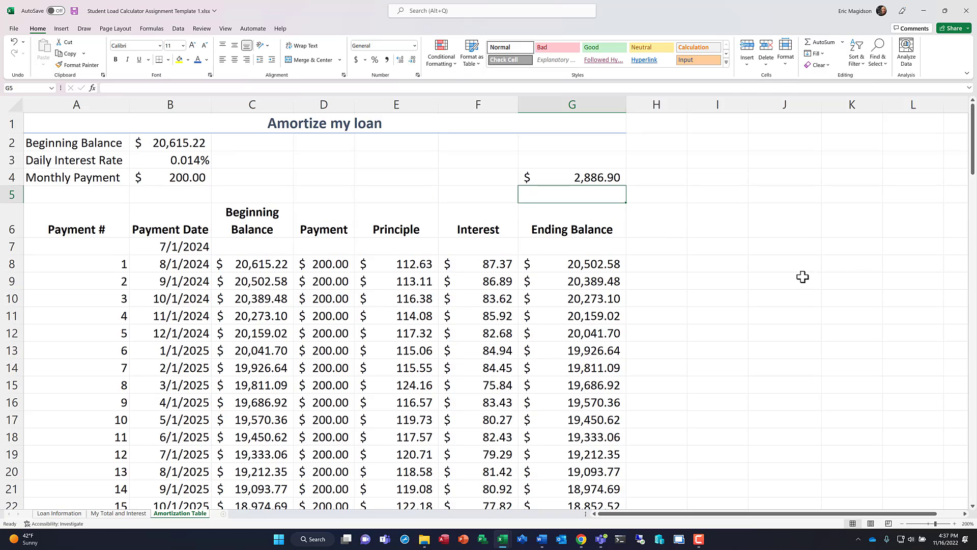
Try monthly payments of 250, 225 and 220 in B4
click(189, 179)
text(250)
key(Return)
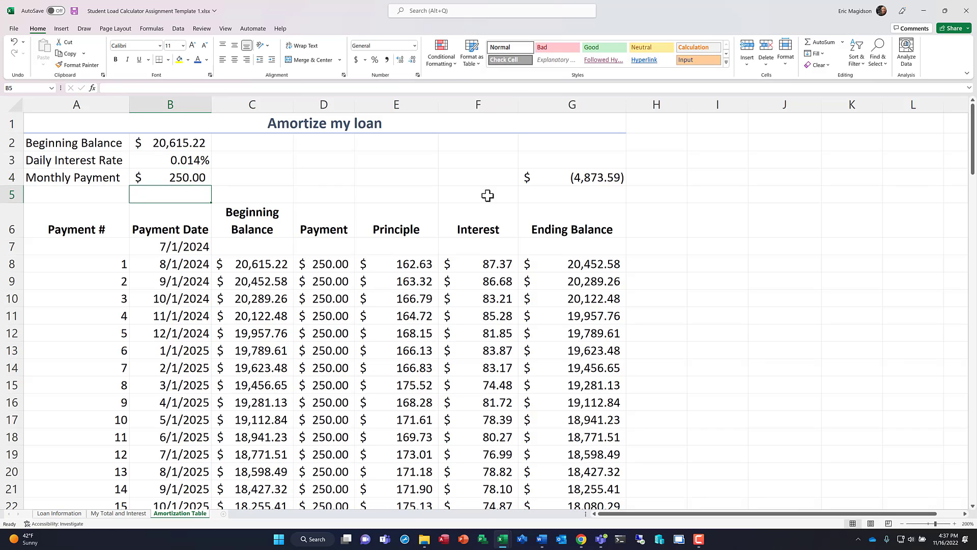
key(Up)
text(225)
key(Return)
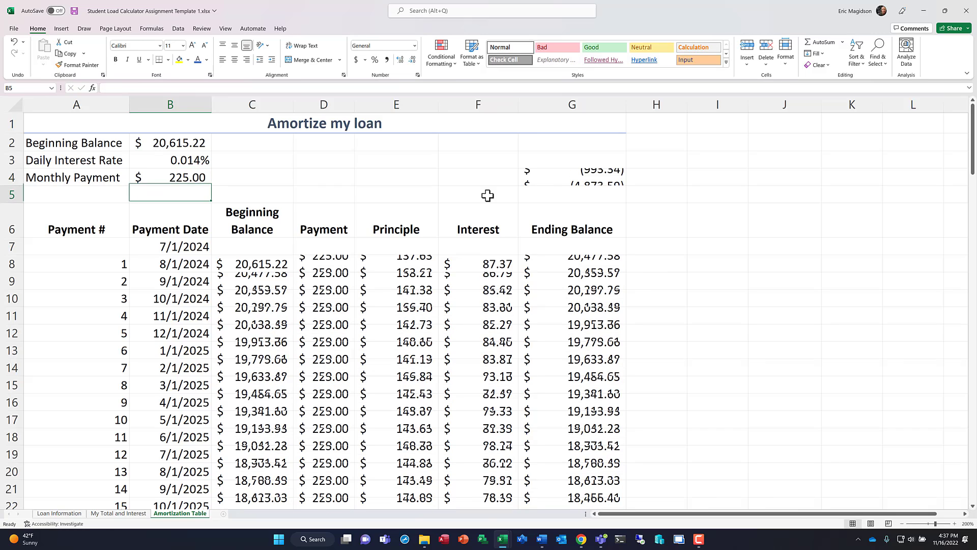
key(Up)
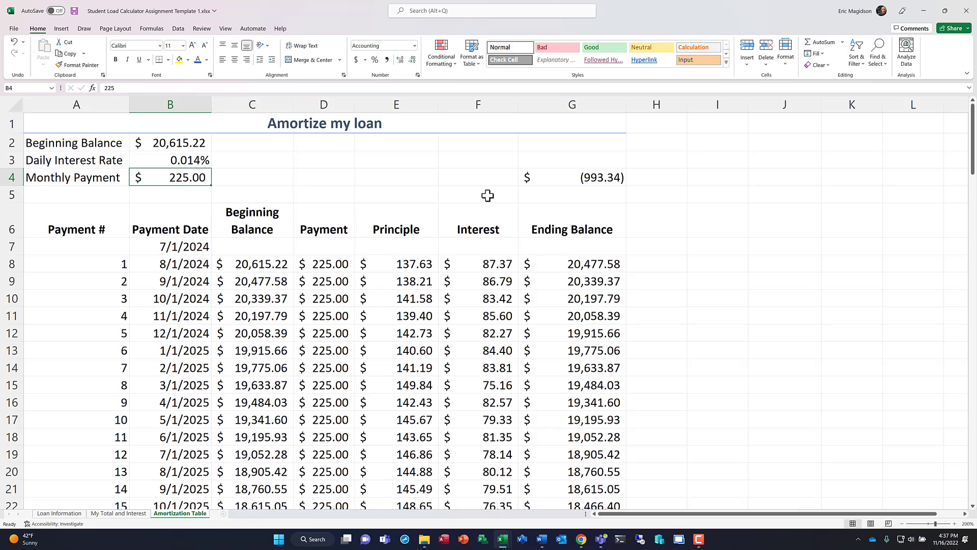
key(F2)
key(BackSpace)
text(0)
key(Return)
Try monthly payments of 215, 215.50 and 215.58 in B4
key(Up)
key(F2)
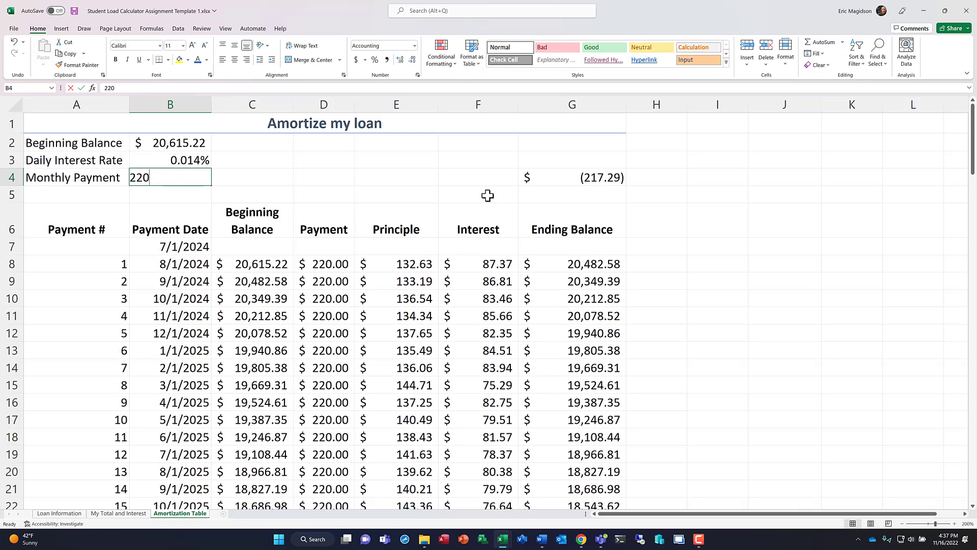
key(BackSpace)
key(BackSpace)
text(15)
key(Return)
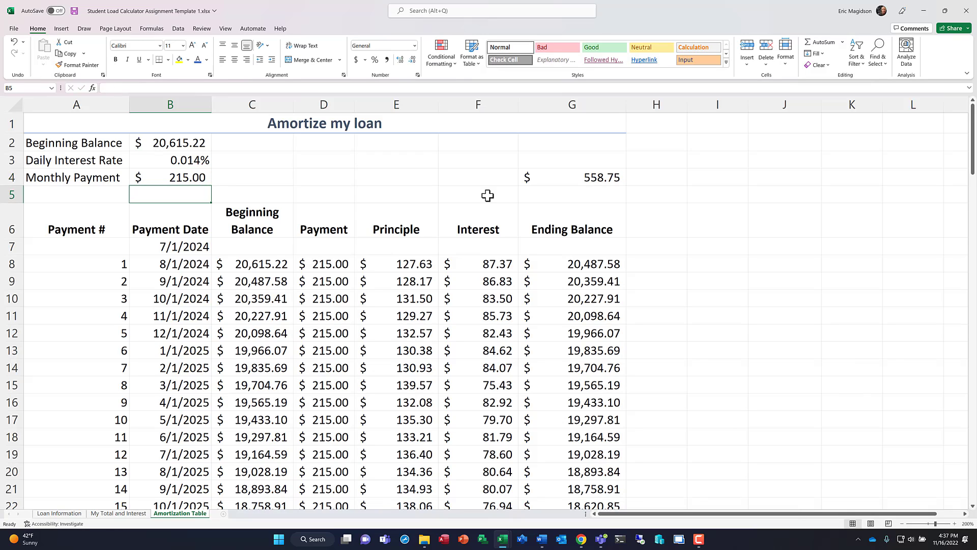
key(Up)
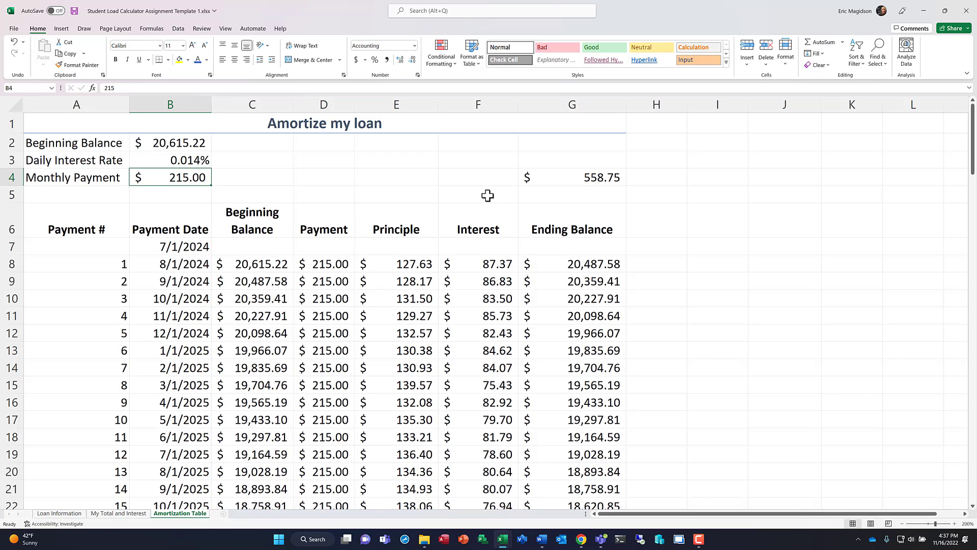
text(215)
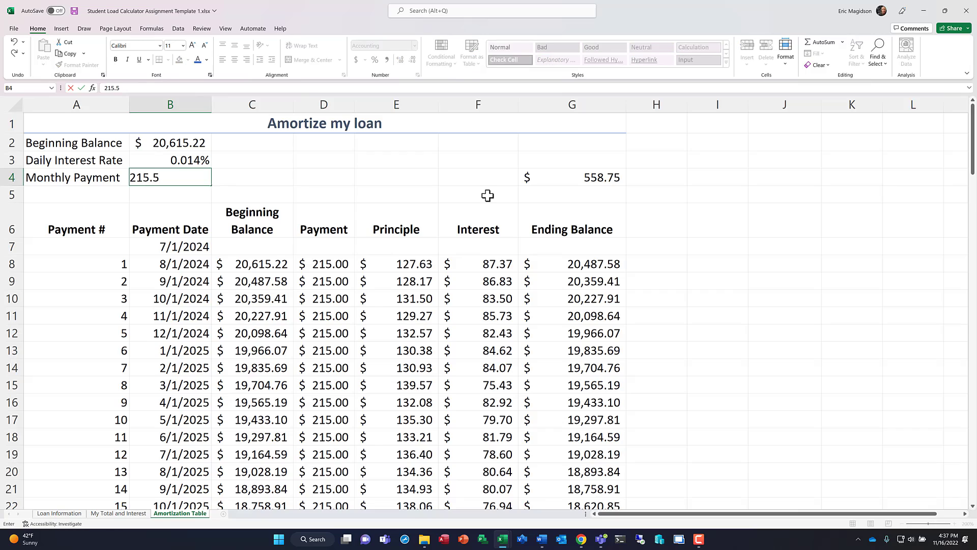
key(Return)
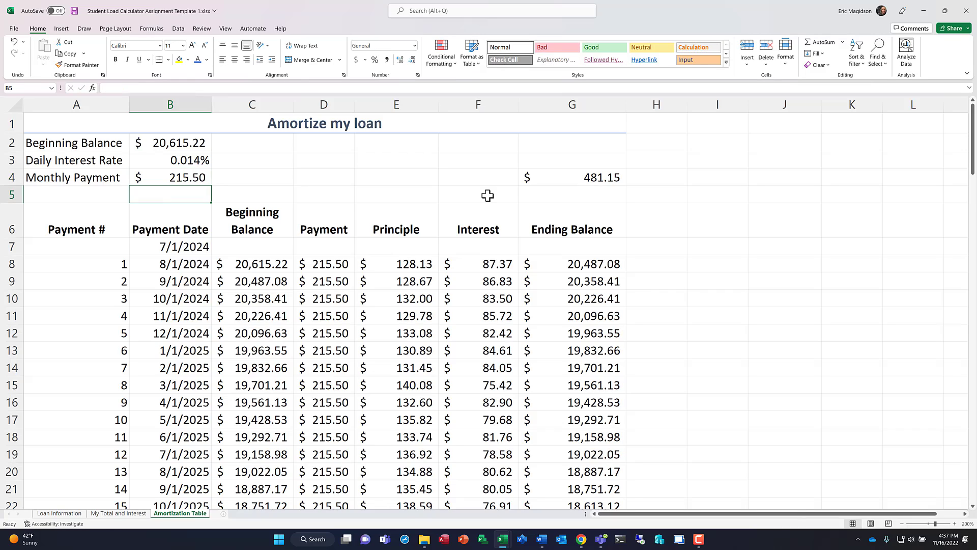
key(Up)
text(215.58)
key(ctrl+Return)
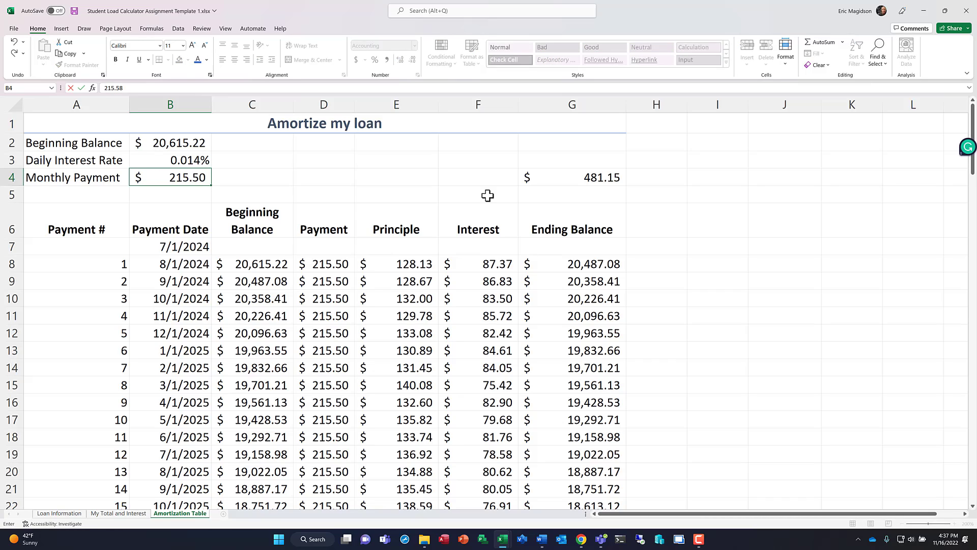
key(Return)
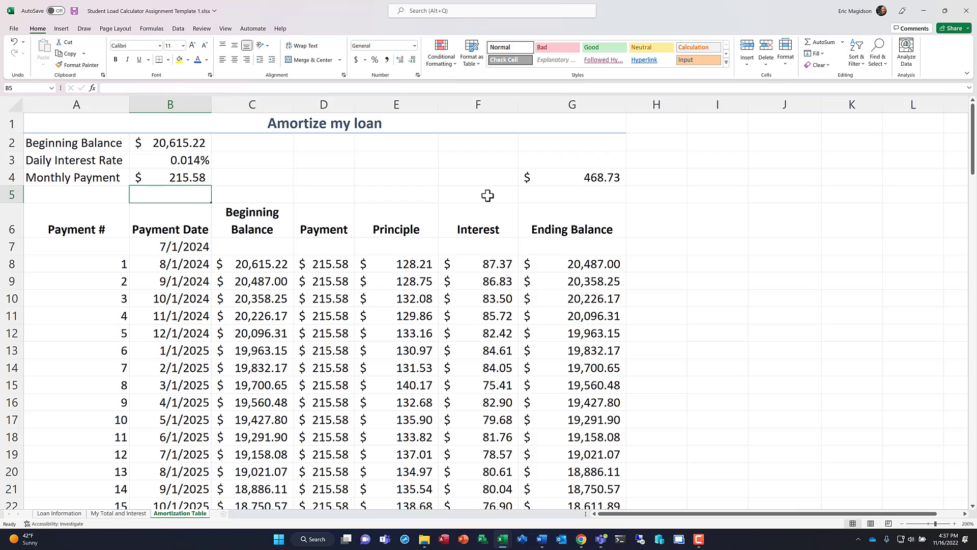
Try 215.8, then set the monthly payment to 216, leaving a 403.54 final balance
key(Up)
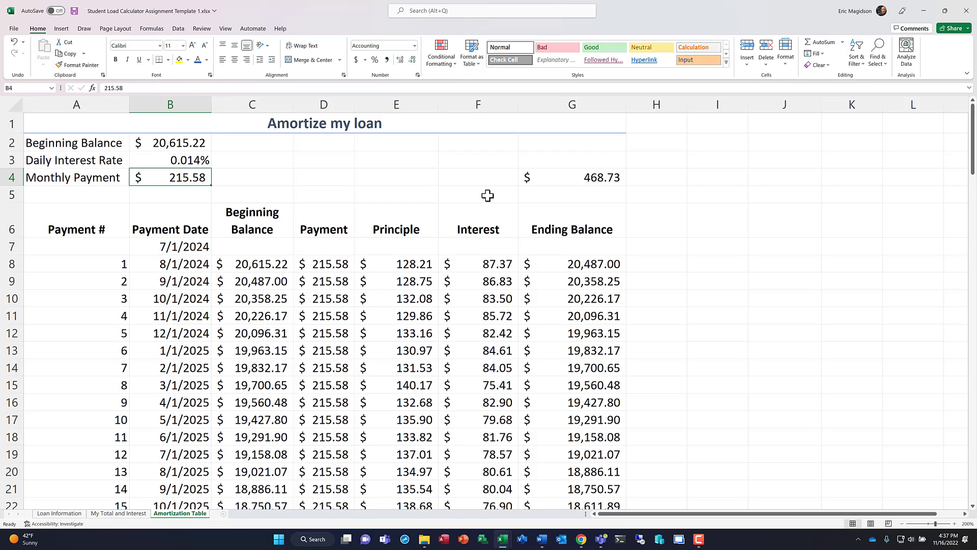
text(21)
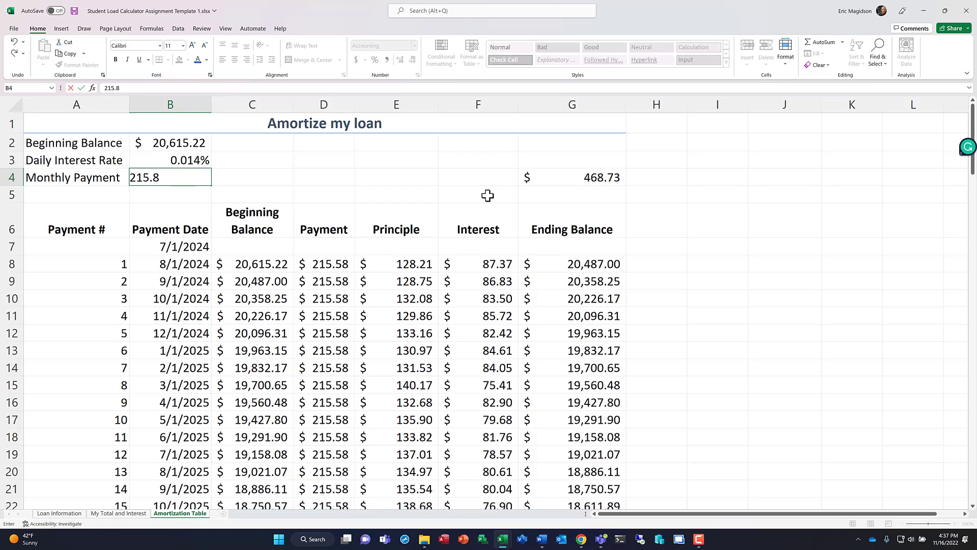
key(Return)
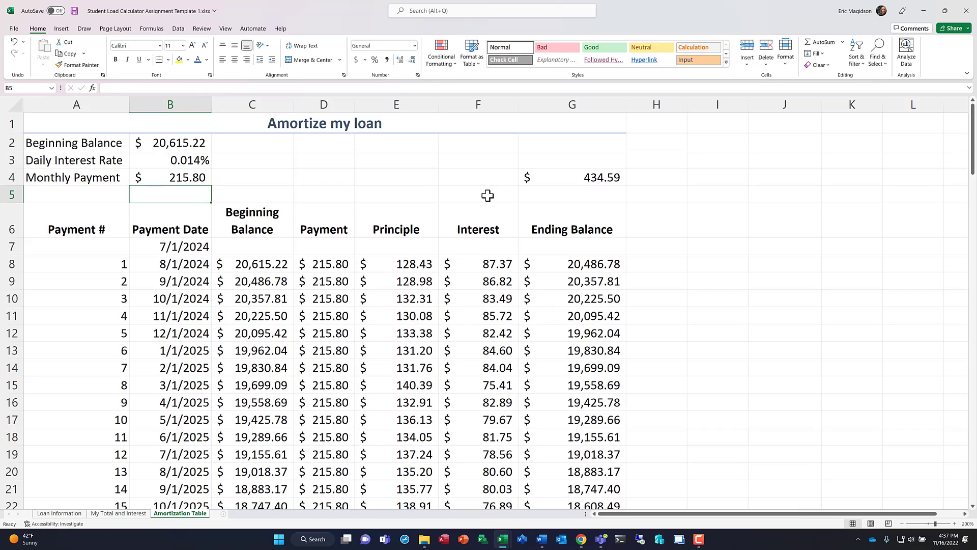
key(Up)
key(F2)
key(BackSpace)
key(BackSpace)
key(BackSpace)
text(6)
key(Return)
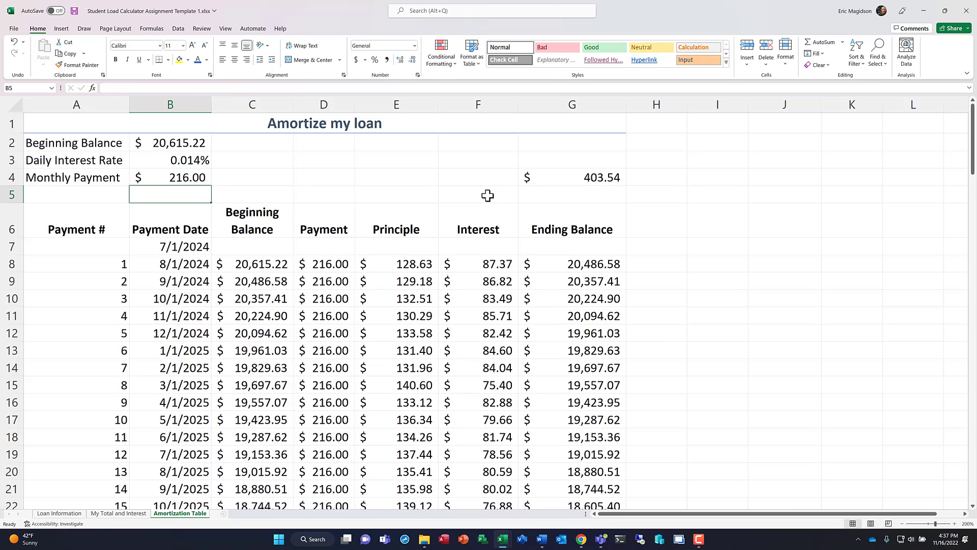
key(Up)
Try monthly payments of 220, 215 and 218 in B4, checking the final balance in G4
text(25)
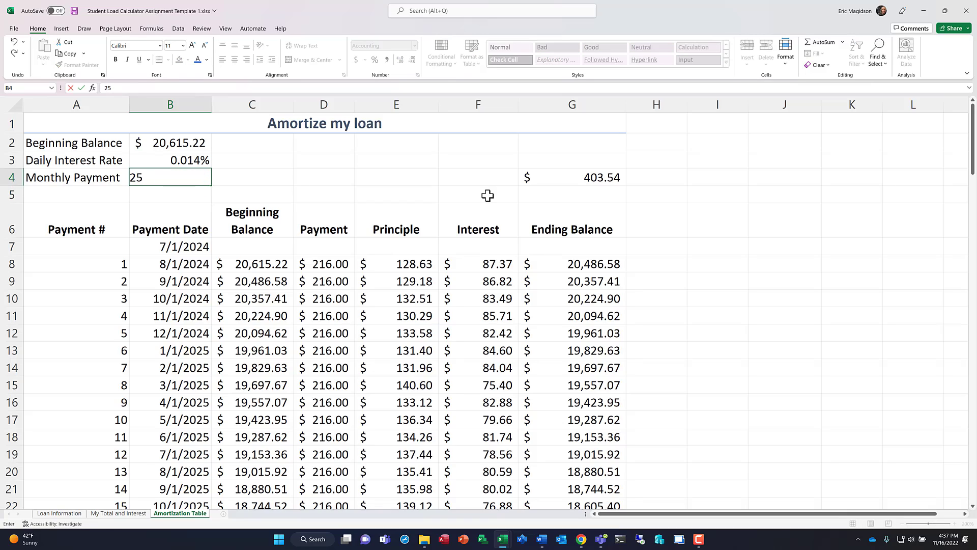
key(BackSpace)
text(220)
key(Return)
key(Up)
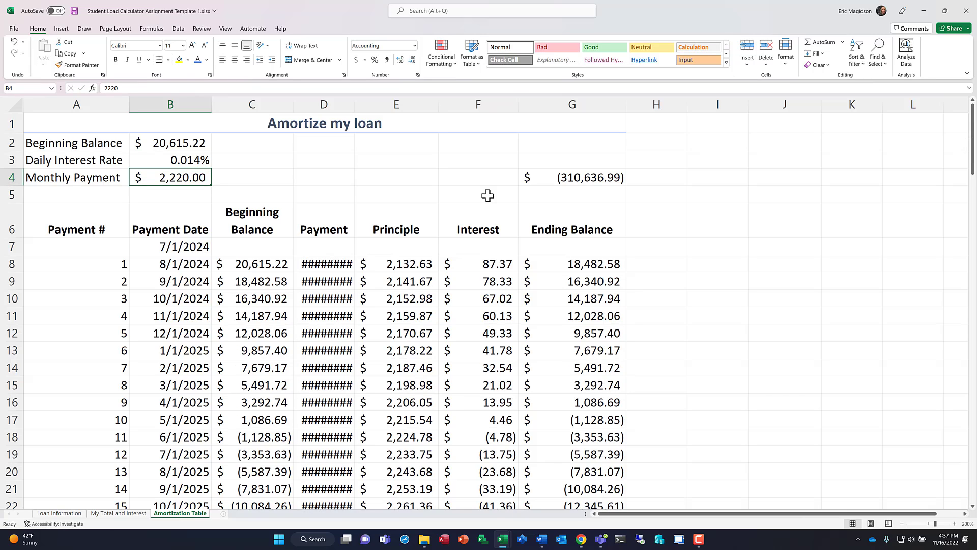
text(220)
key(Return)
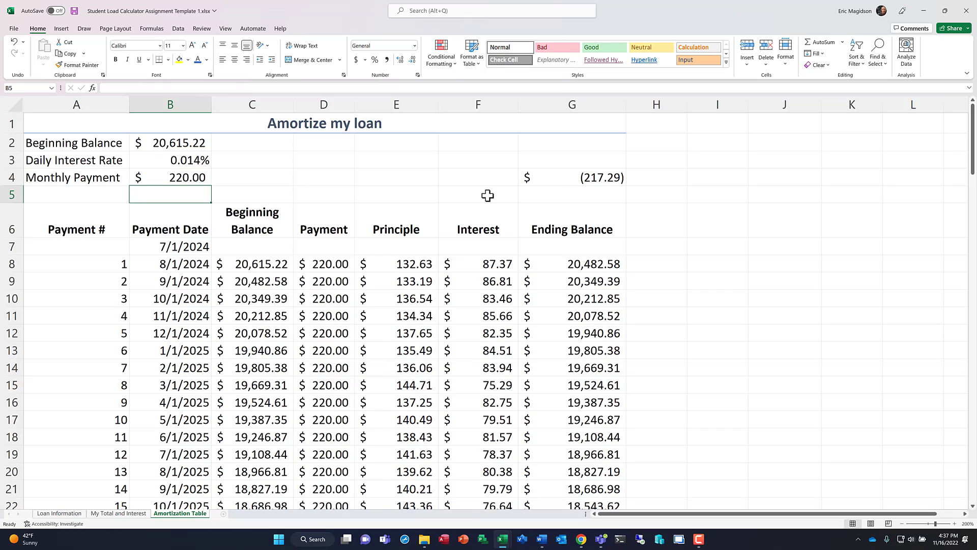
key(Up)
text(215)
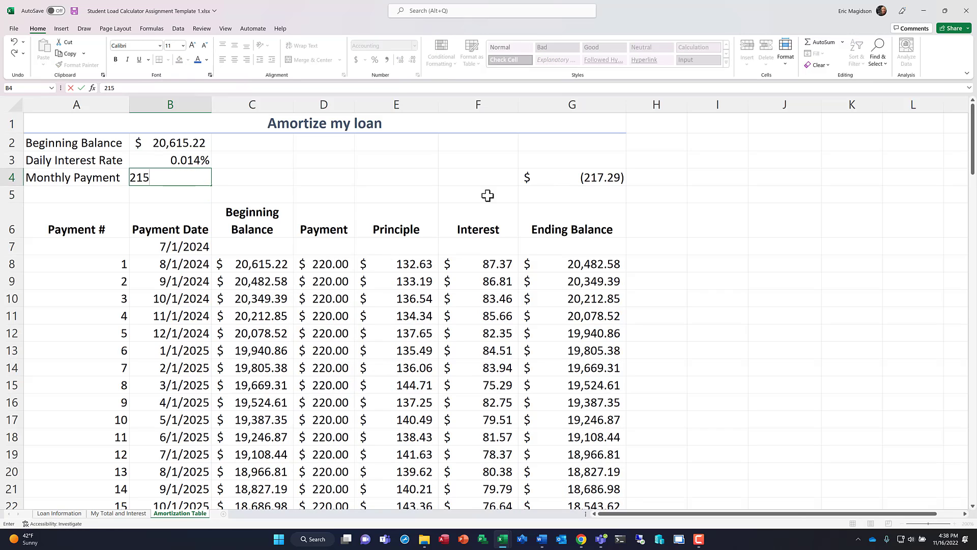
key(Return)
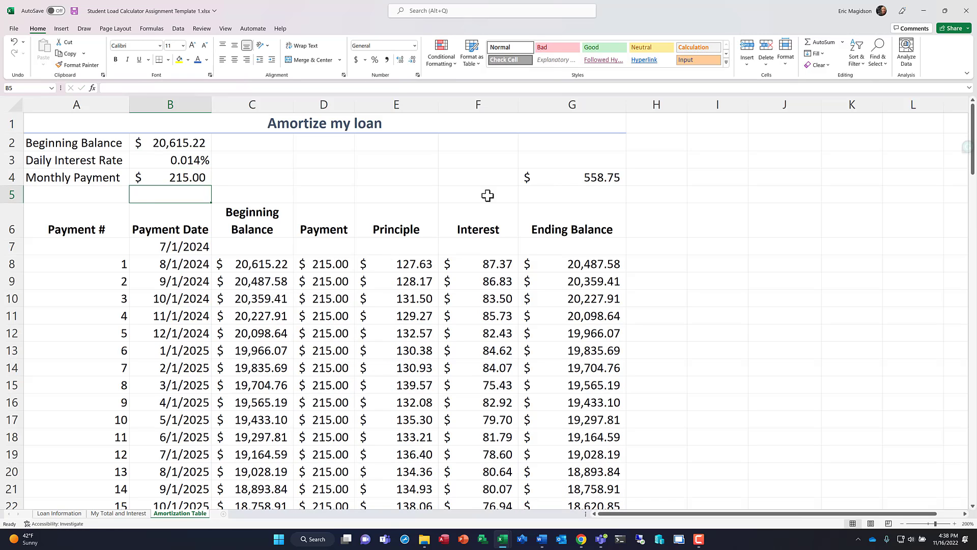
key(Up)
text(218)
key(Return)
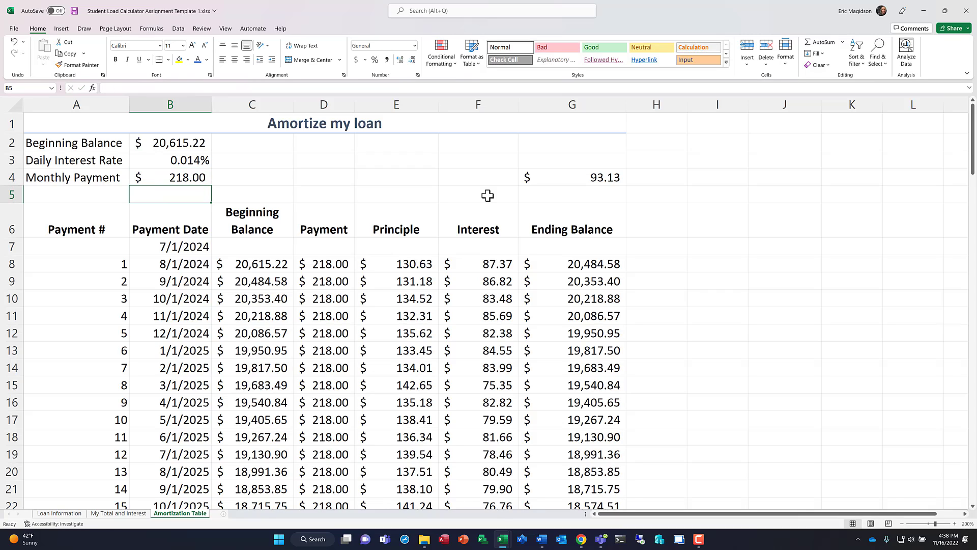
Try 219 and 219.50, then settle on 218.75 for a final balance of $(23.28)
key(Up)
text(219)
key(Return)
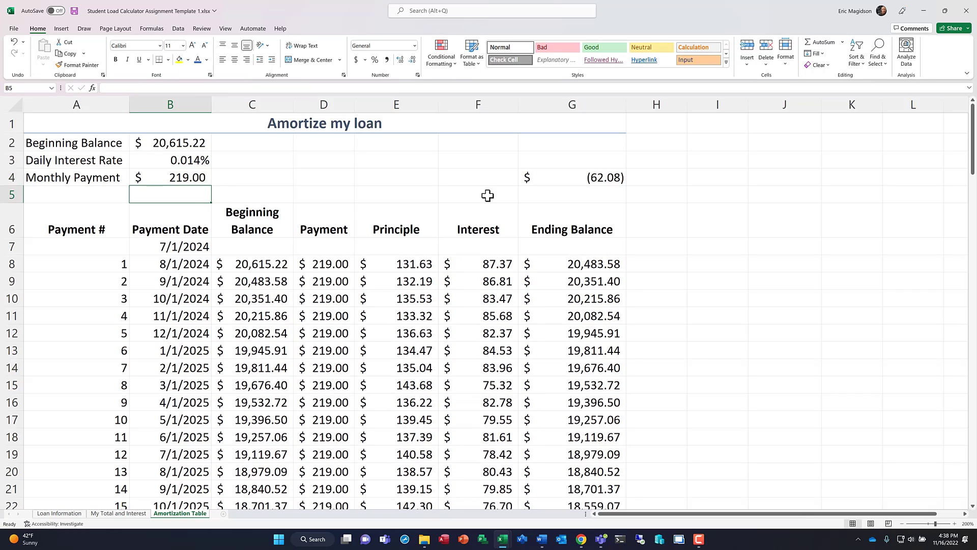
key(Up)
text(219.5)
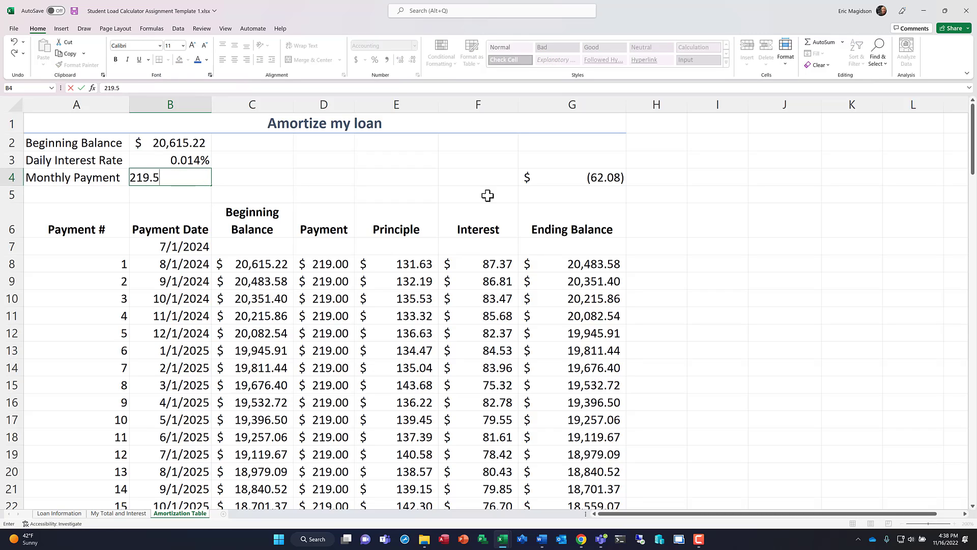
text(0)
key(Return)
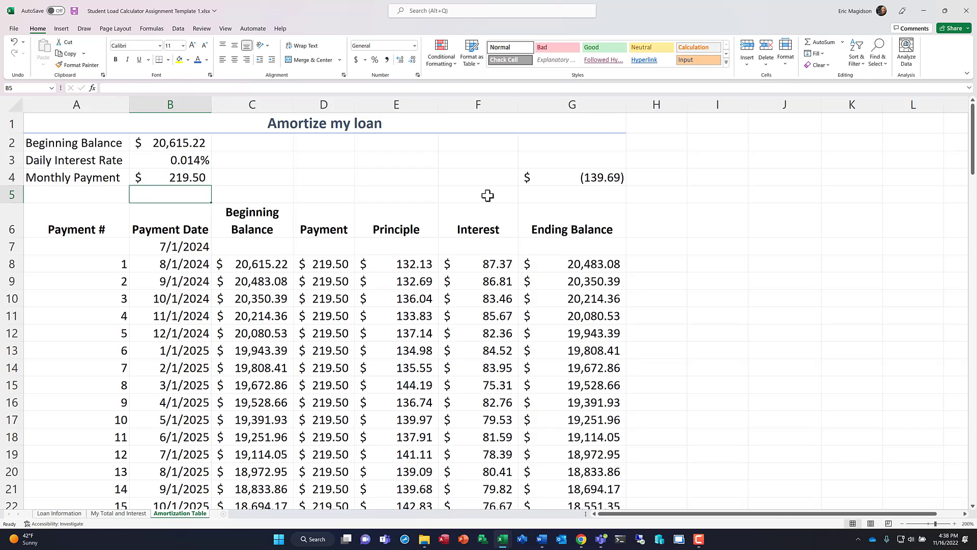
key(Up)
key(F2)
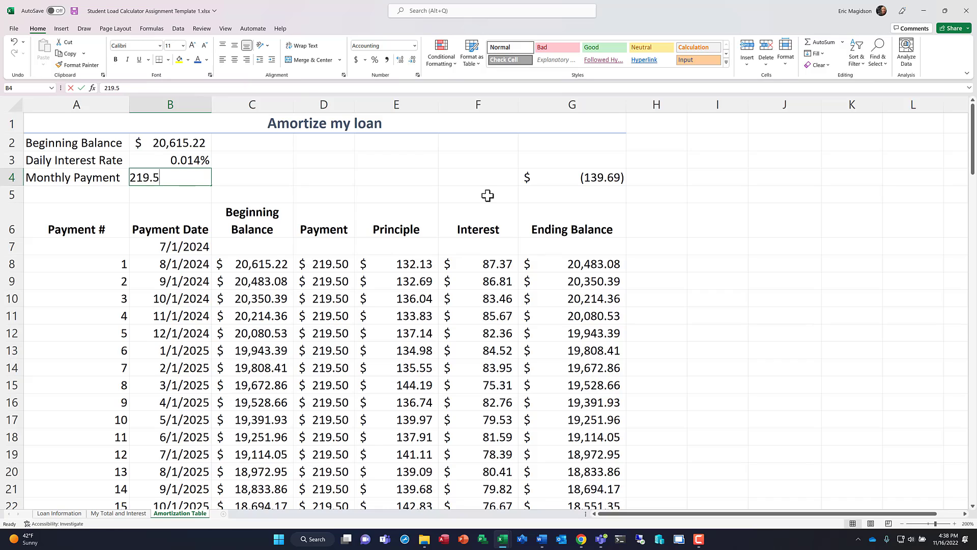
text(218.75)
key(Return)
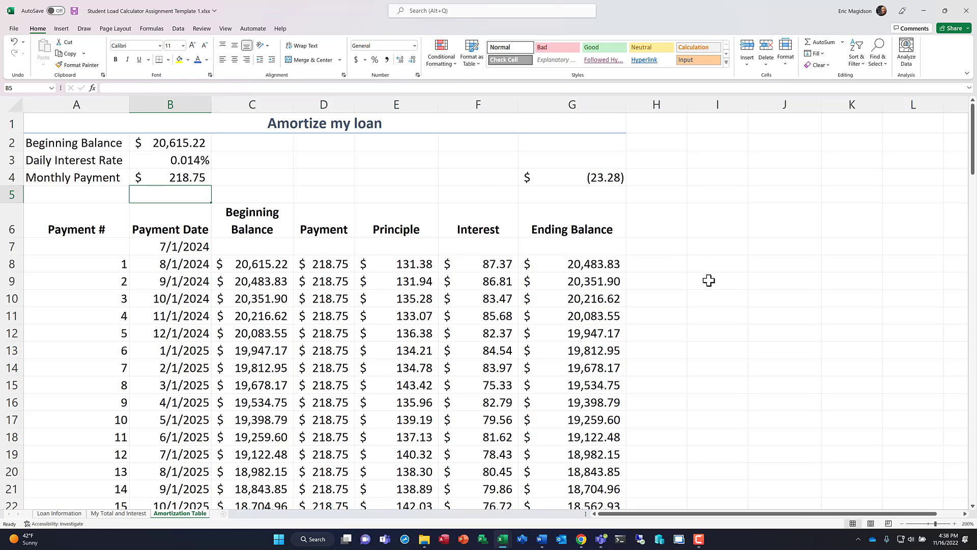
scroll(731, 274, down, 7)
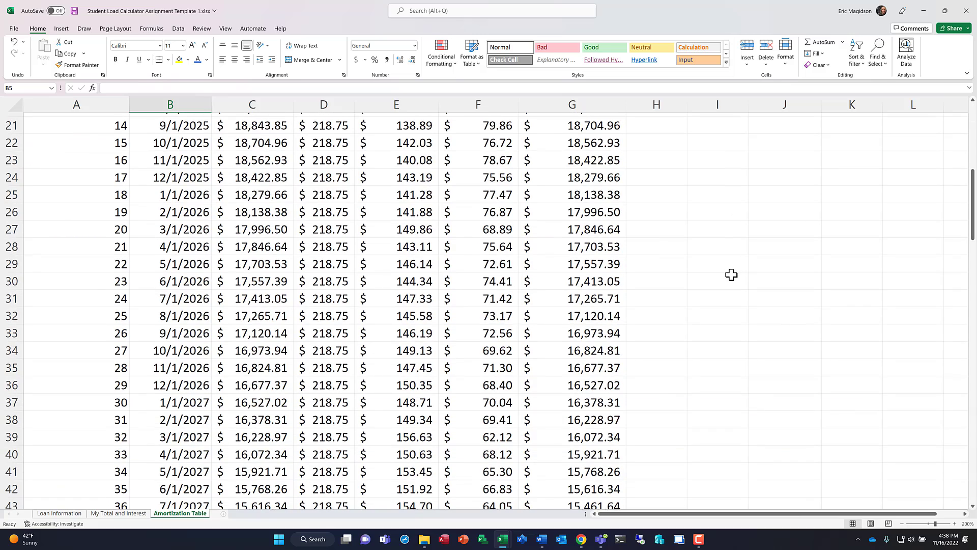
scroll(732, 275, down, 6)
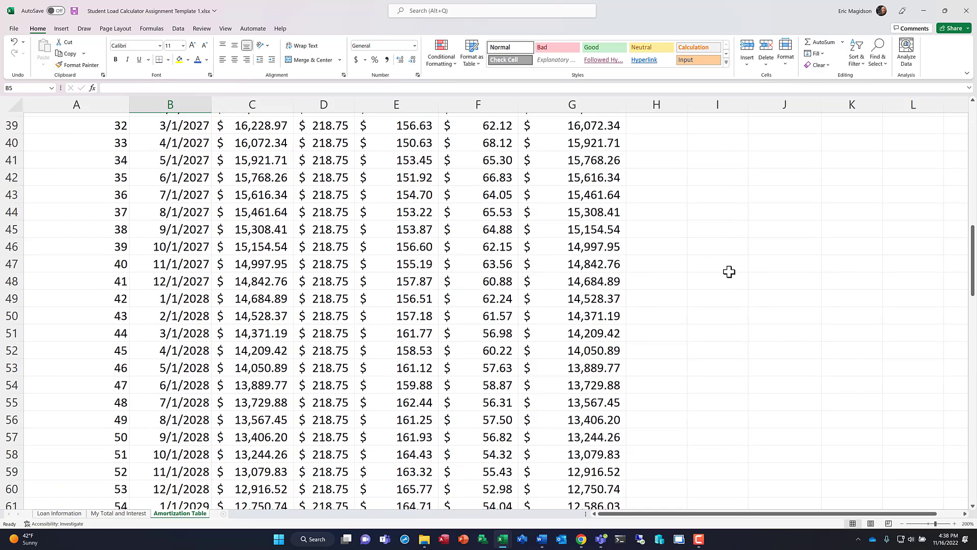
scroll(719, 263, up, 13)
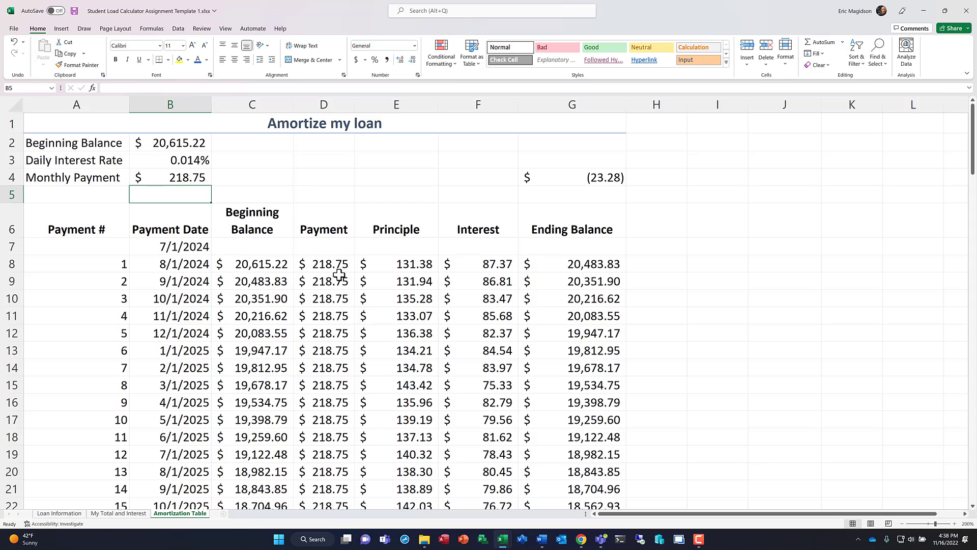
Clear the monthly payment in B4 and scroll to payment 120, where the balance reaches $33,928.87
click(182, 178)
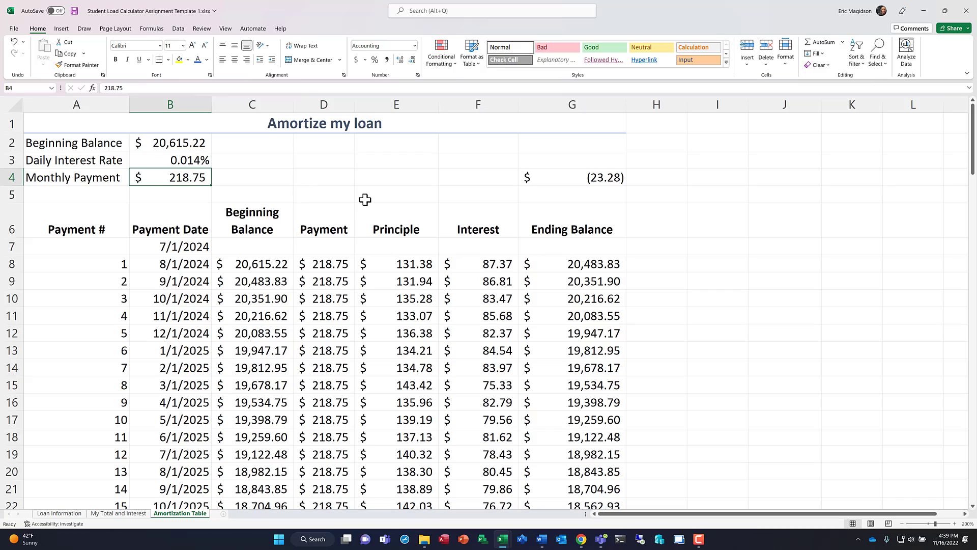
key(BackSpace)
key(Return)
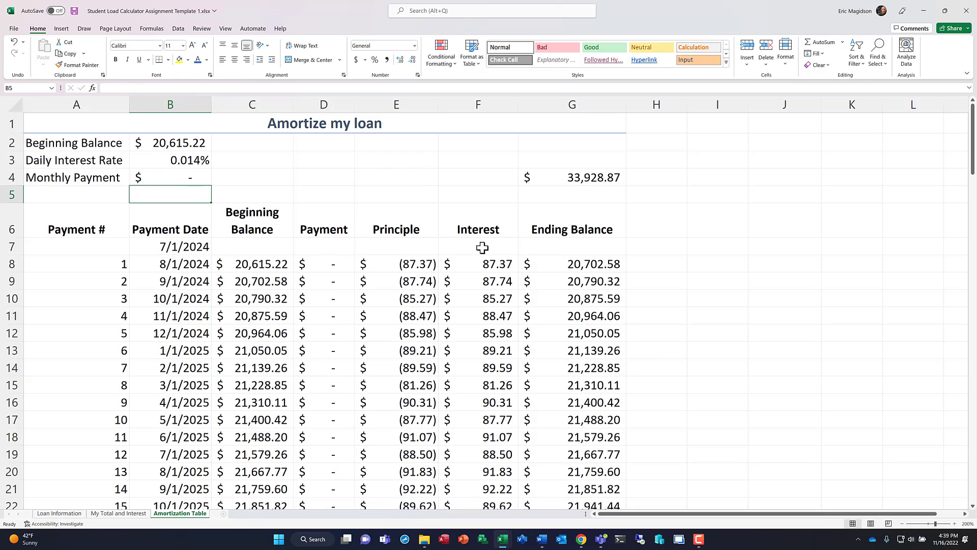
scroll(407, 263, down, 2)
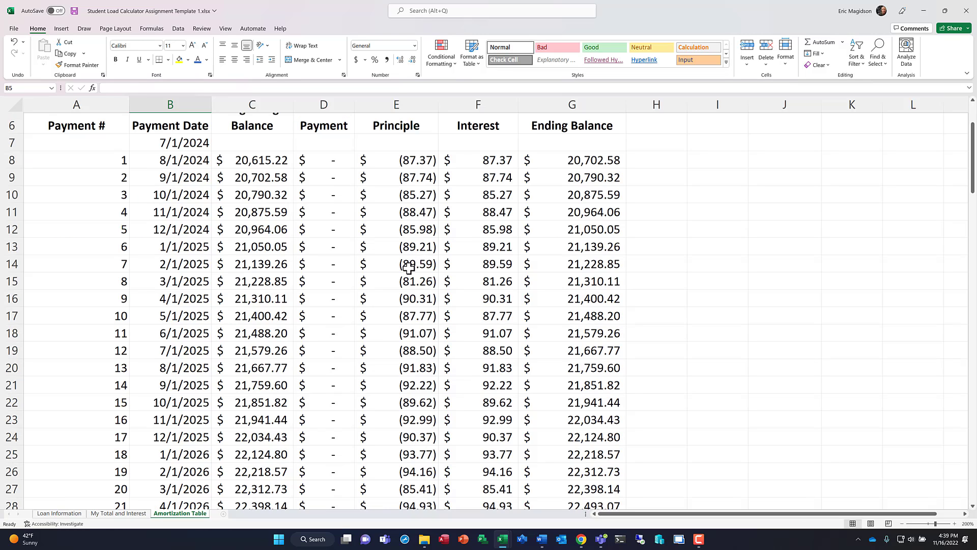
scroll(408, 266, down, 3)
scroll(418, 280, down, 3)
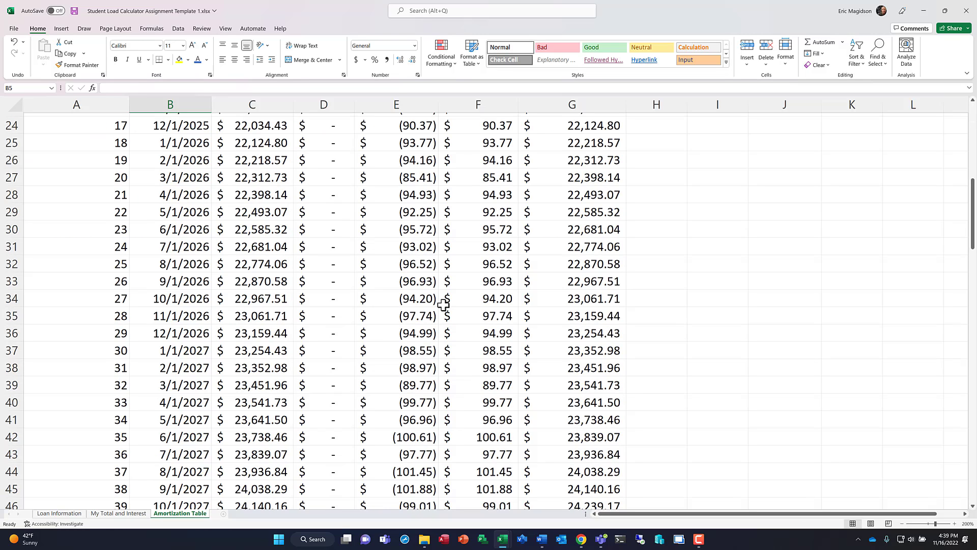
scroll(436, 306, down, 2)
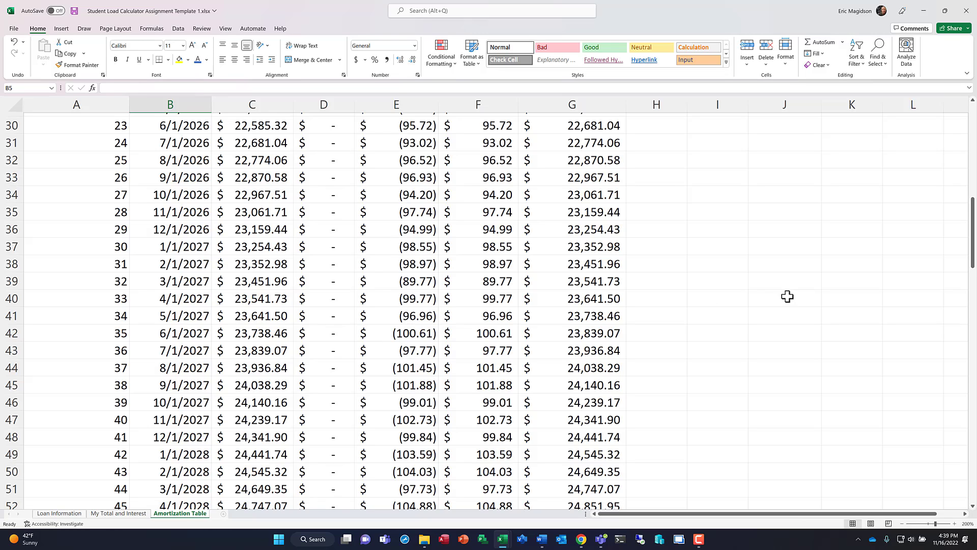
scroll(763, 276, down, 3)
scroll(763, 276, down, 11)
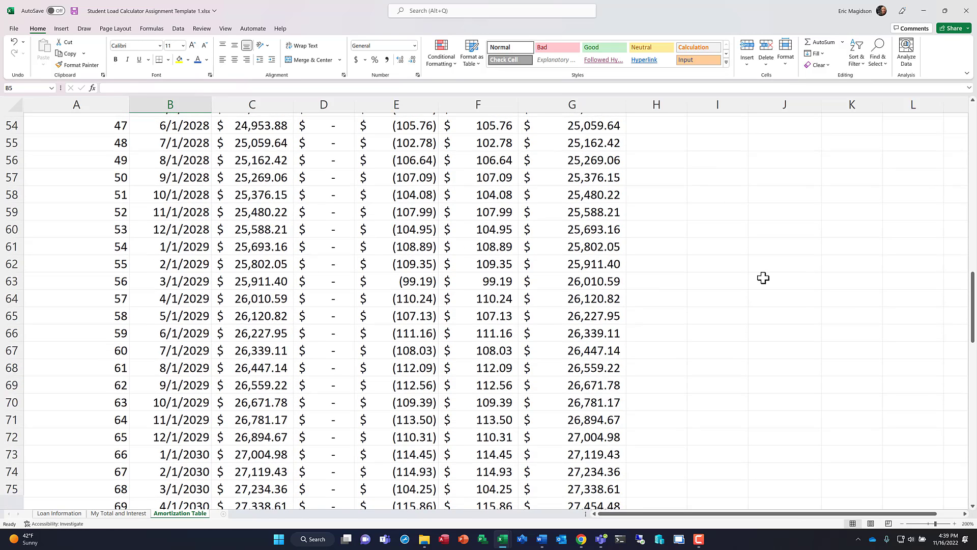
scroll(763, 277, down, 14)
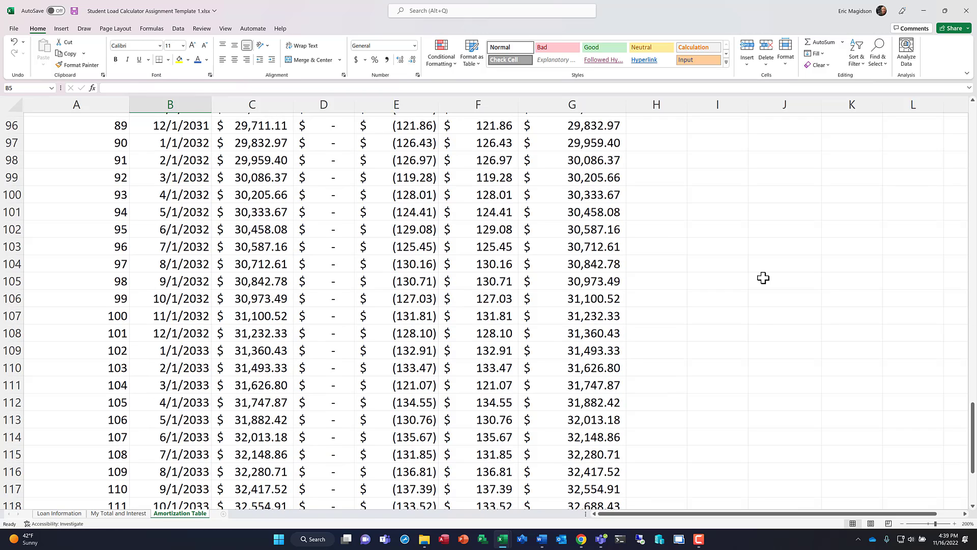
scroll(756, 281, down, 1)
scroll(756, 281, up, 1)
Inspect the last payment's beginning balance formula in C127, then scroll back to the top
click(249, 351)
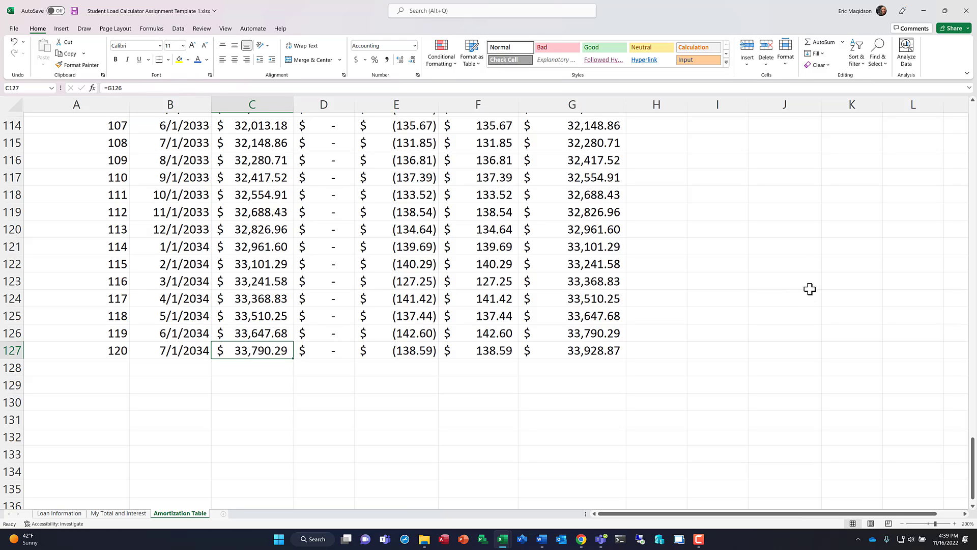
scroll(809, 289, up, 20)
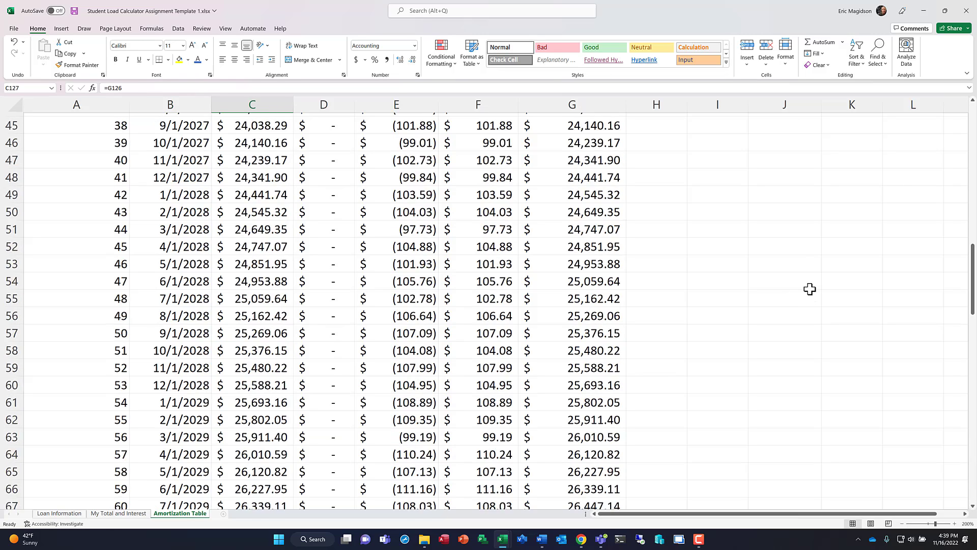
scroll(809, 289, up, 8)
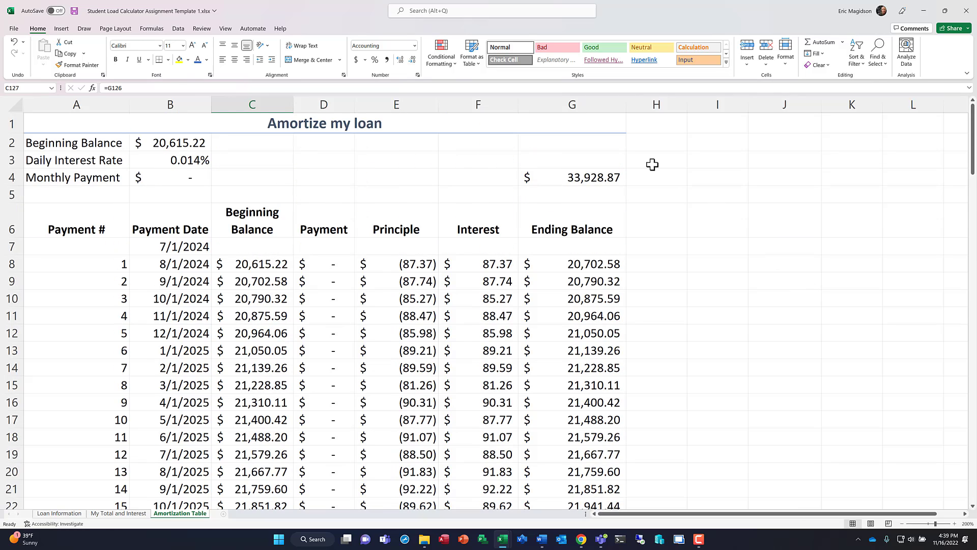